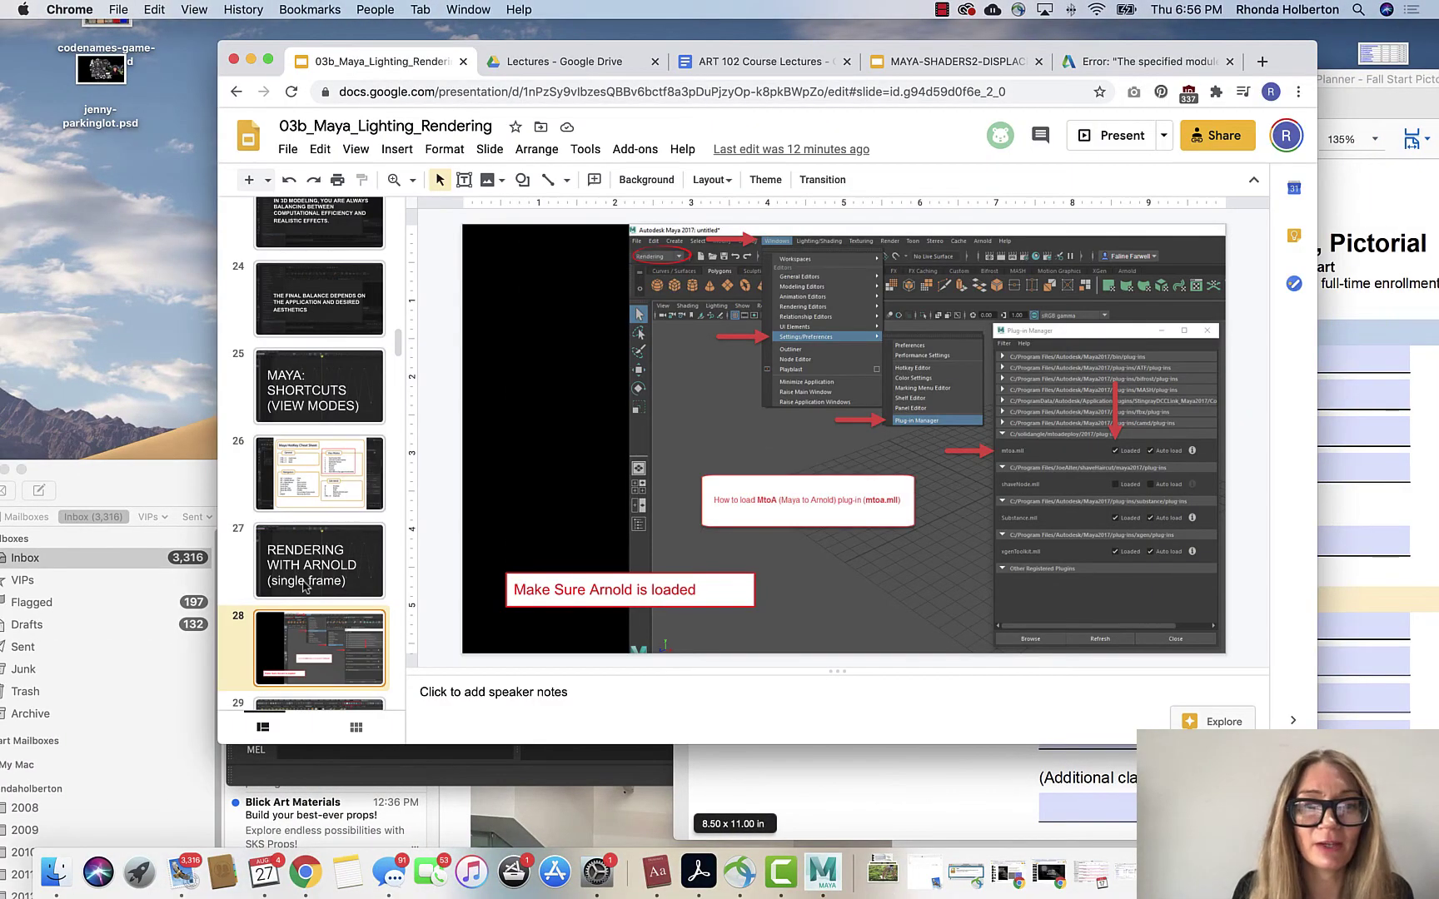
Step: Switch to Maya, maximize its window and open the Plug-in Manager
click(453, 766)
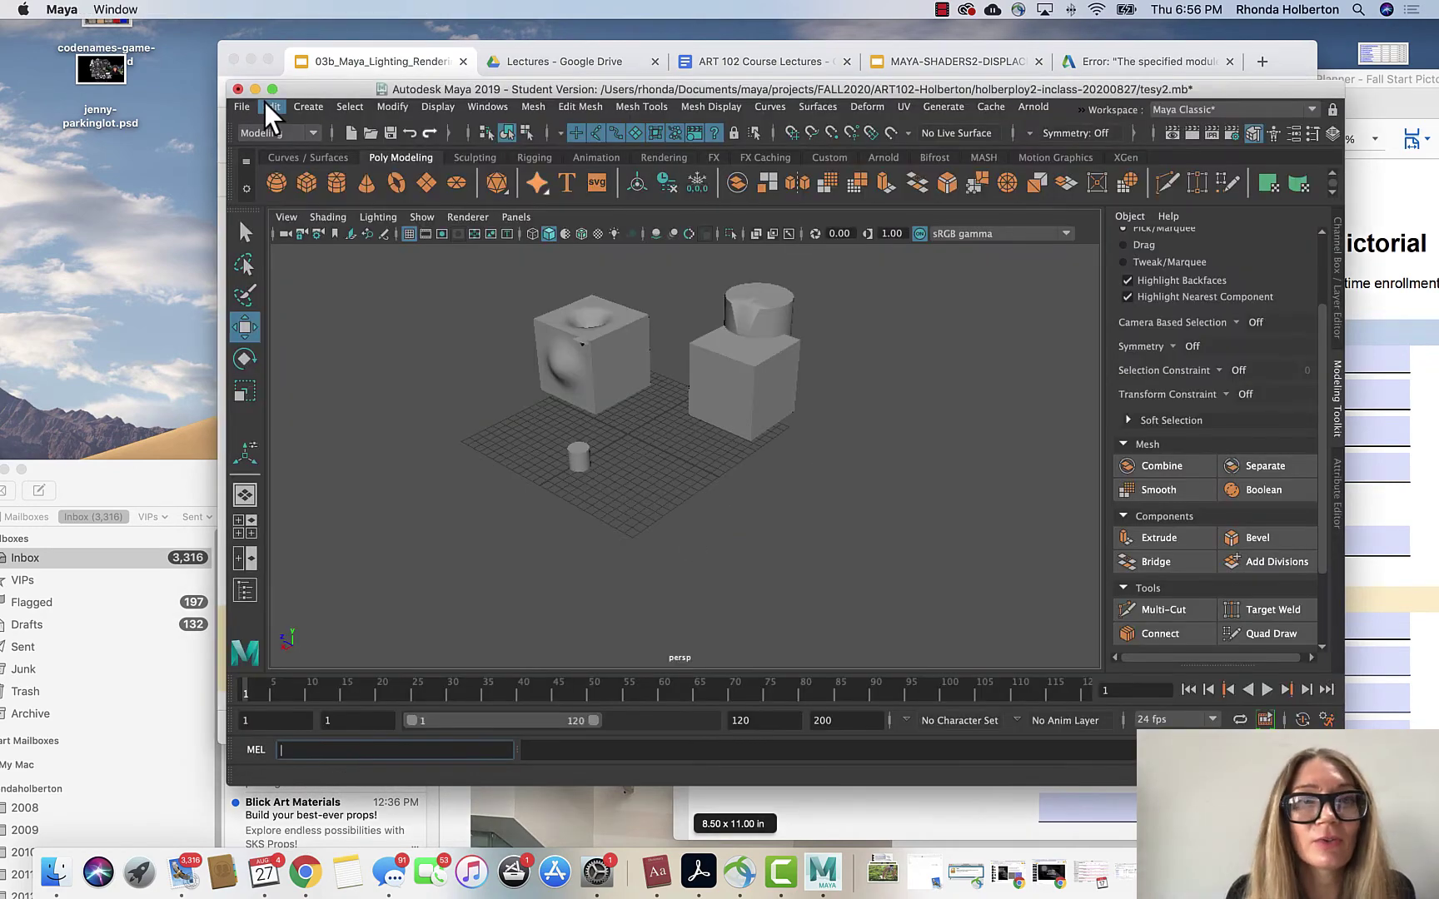
click(271, 89)
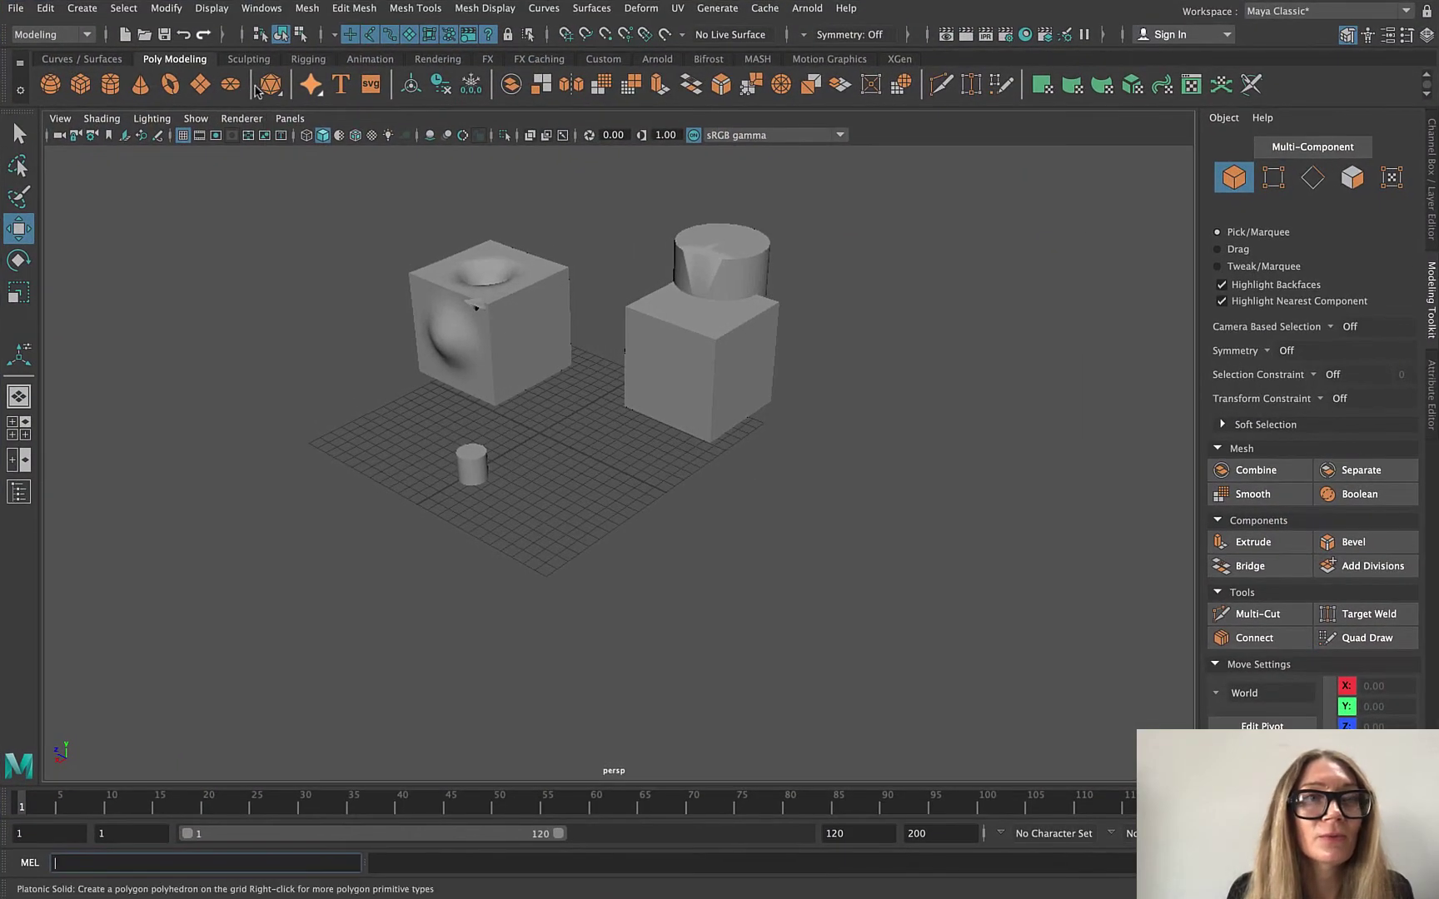
click(262, 9)
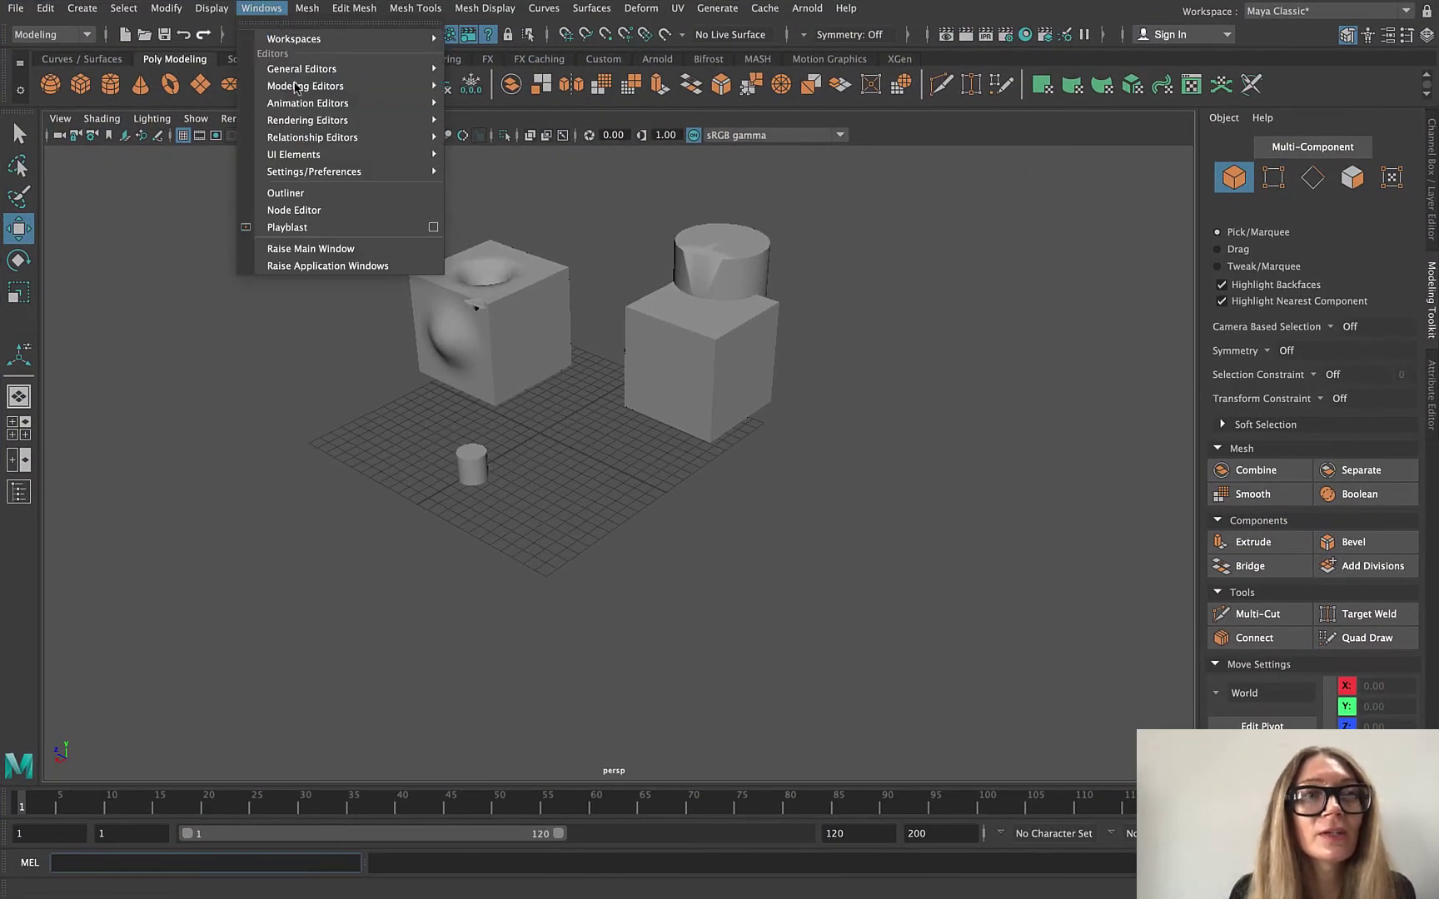
mouse_move(343, 171)
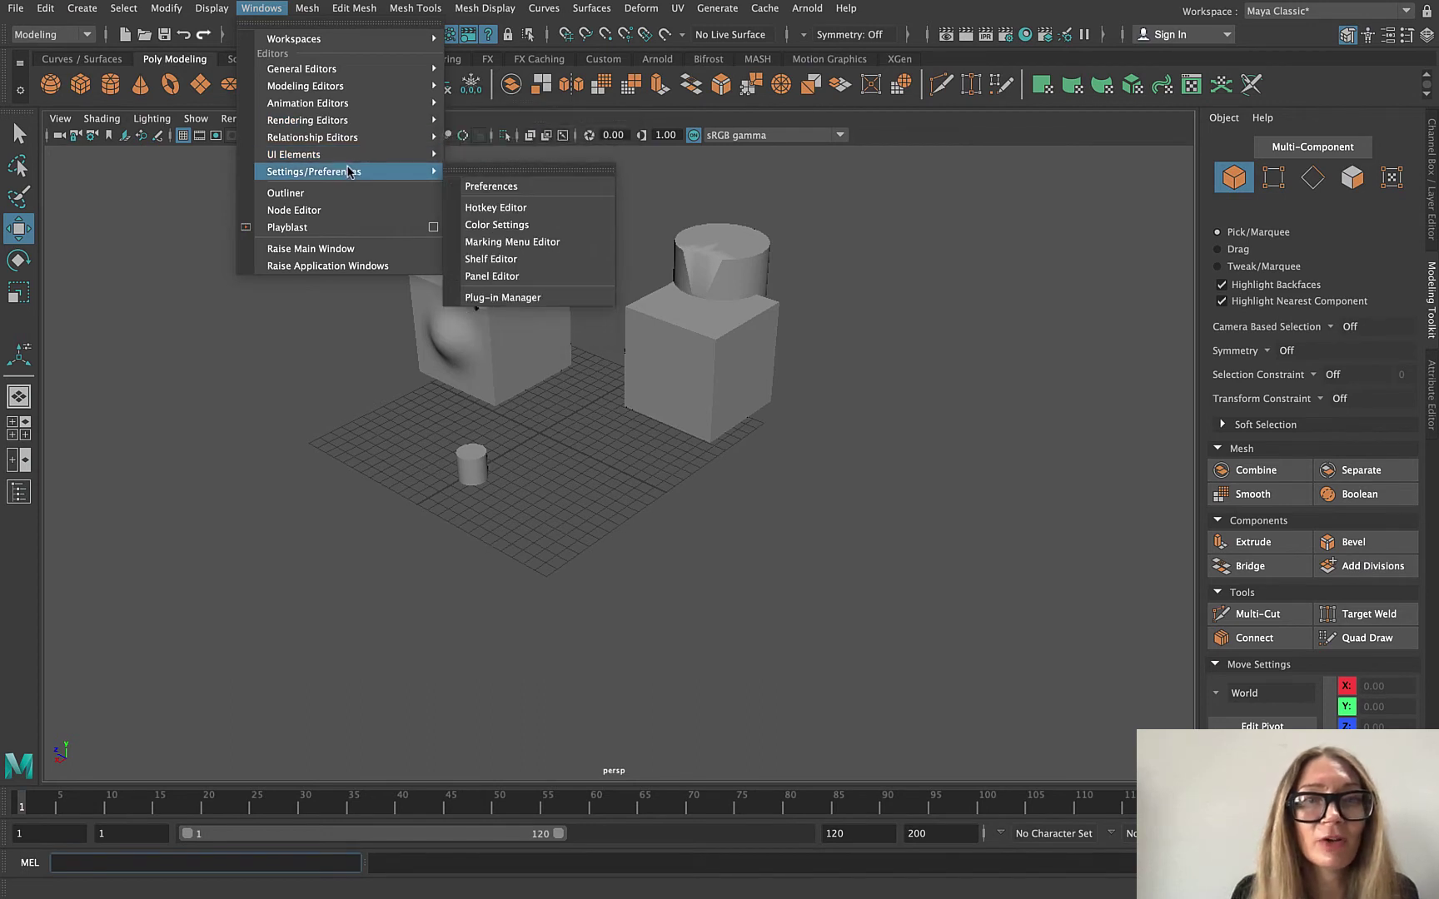
click(530, 297)
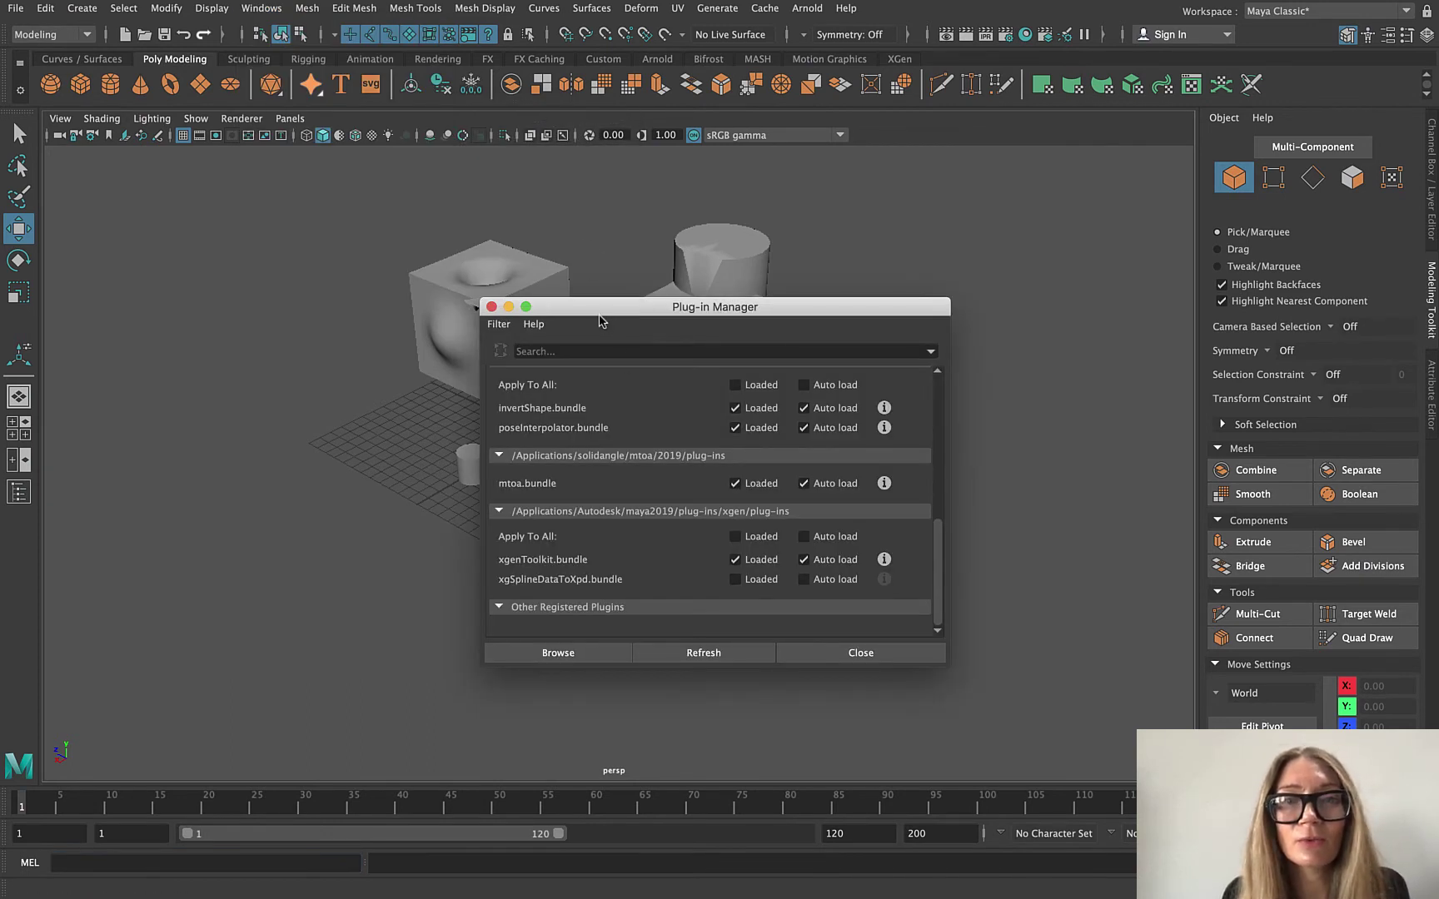
Step: Check the Loaded and Auto load states of mtoa.bundle in the Plug-in Manager and close the manager
drag(608, 306, 603, 160)
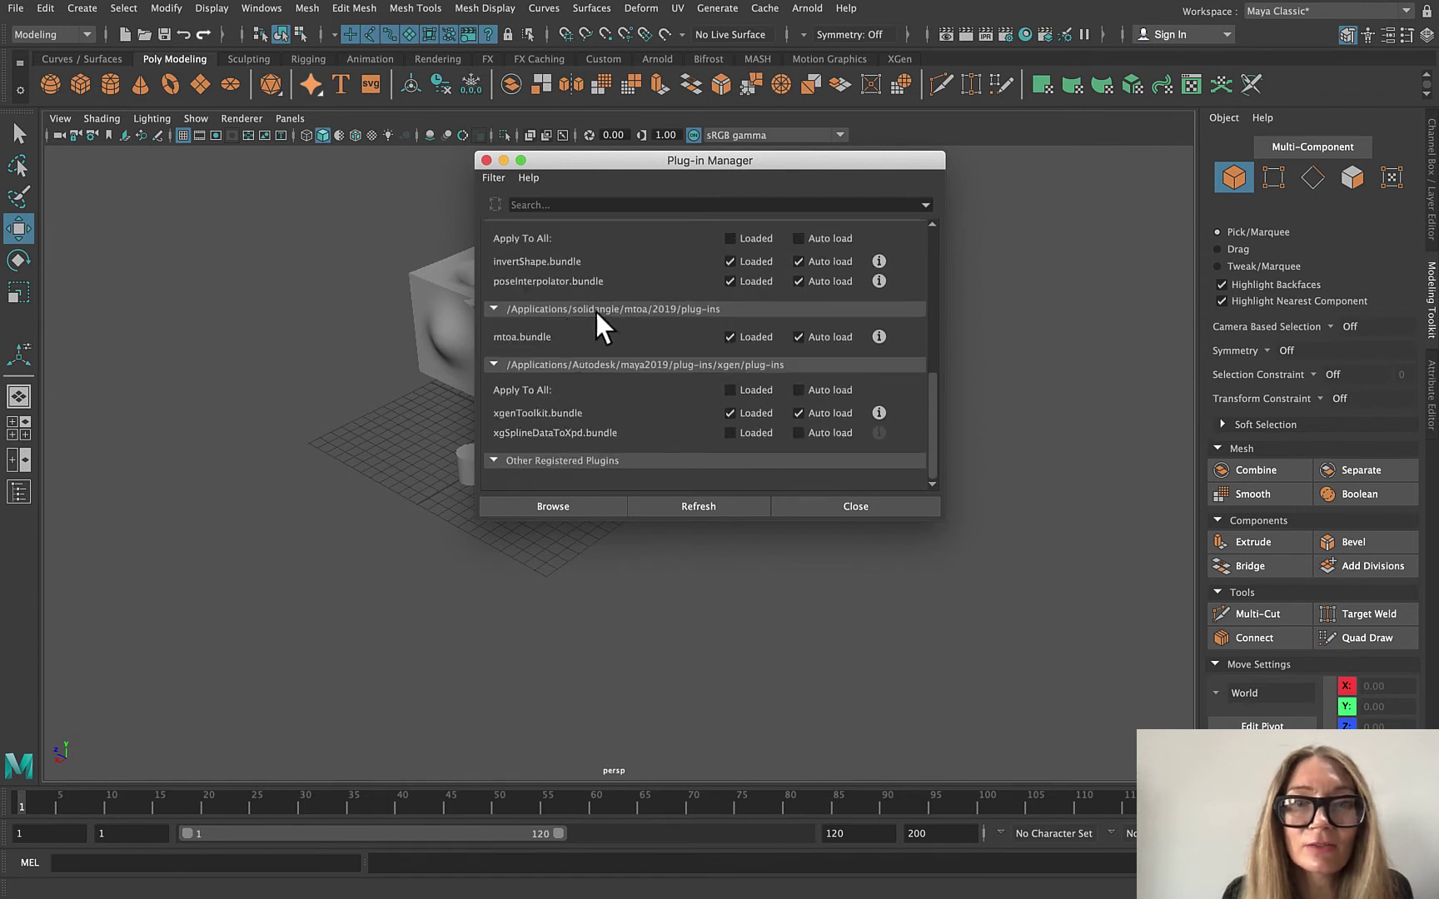
click(670, 309)
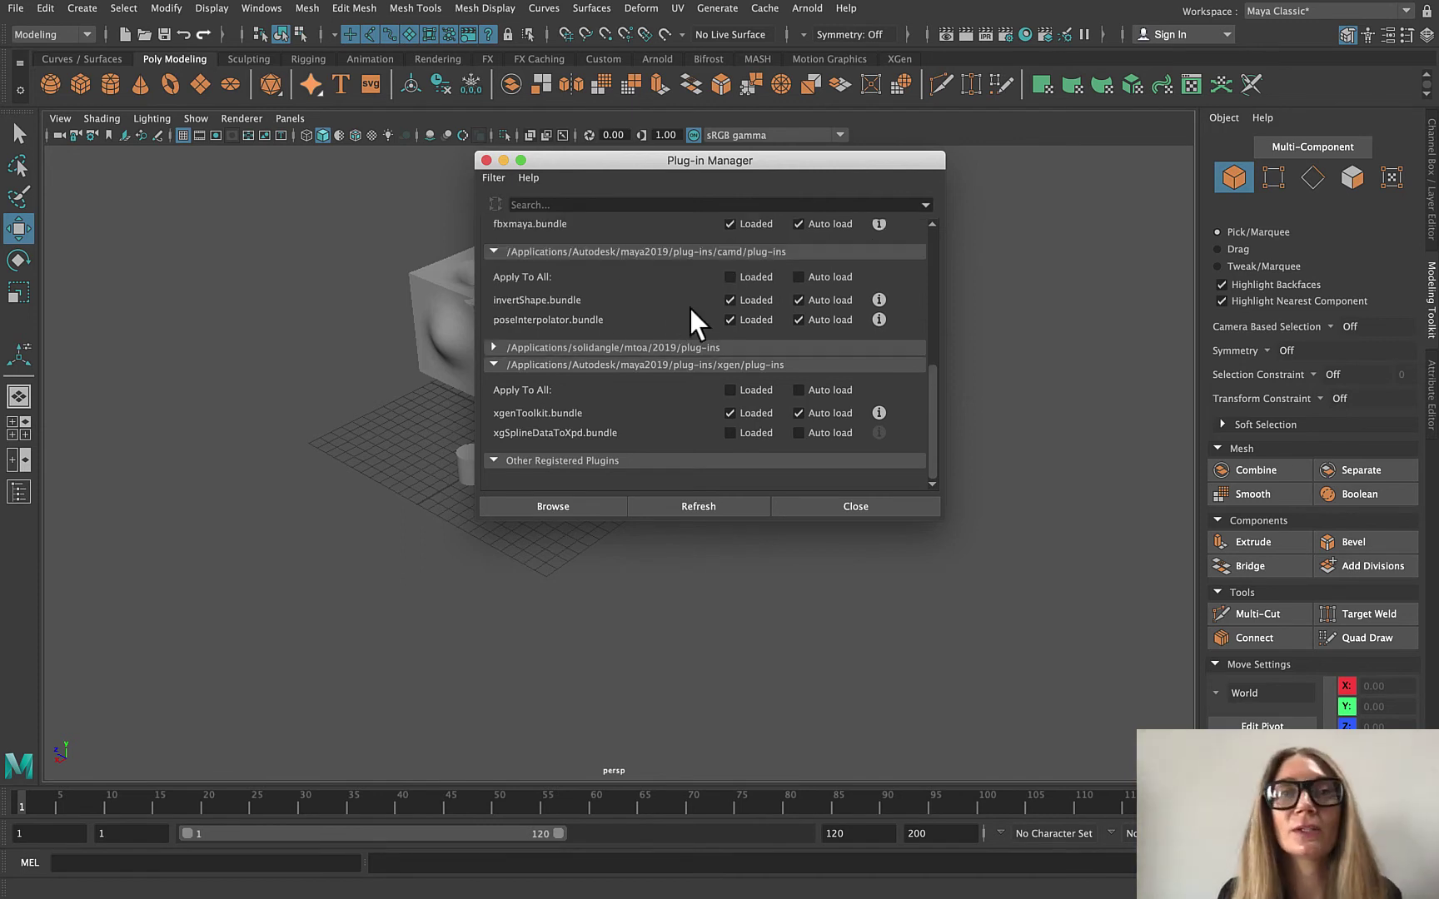
click(495, 346)
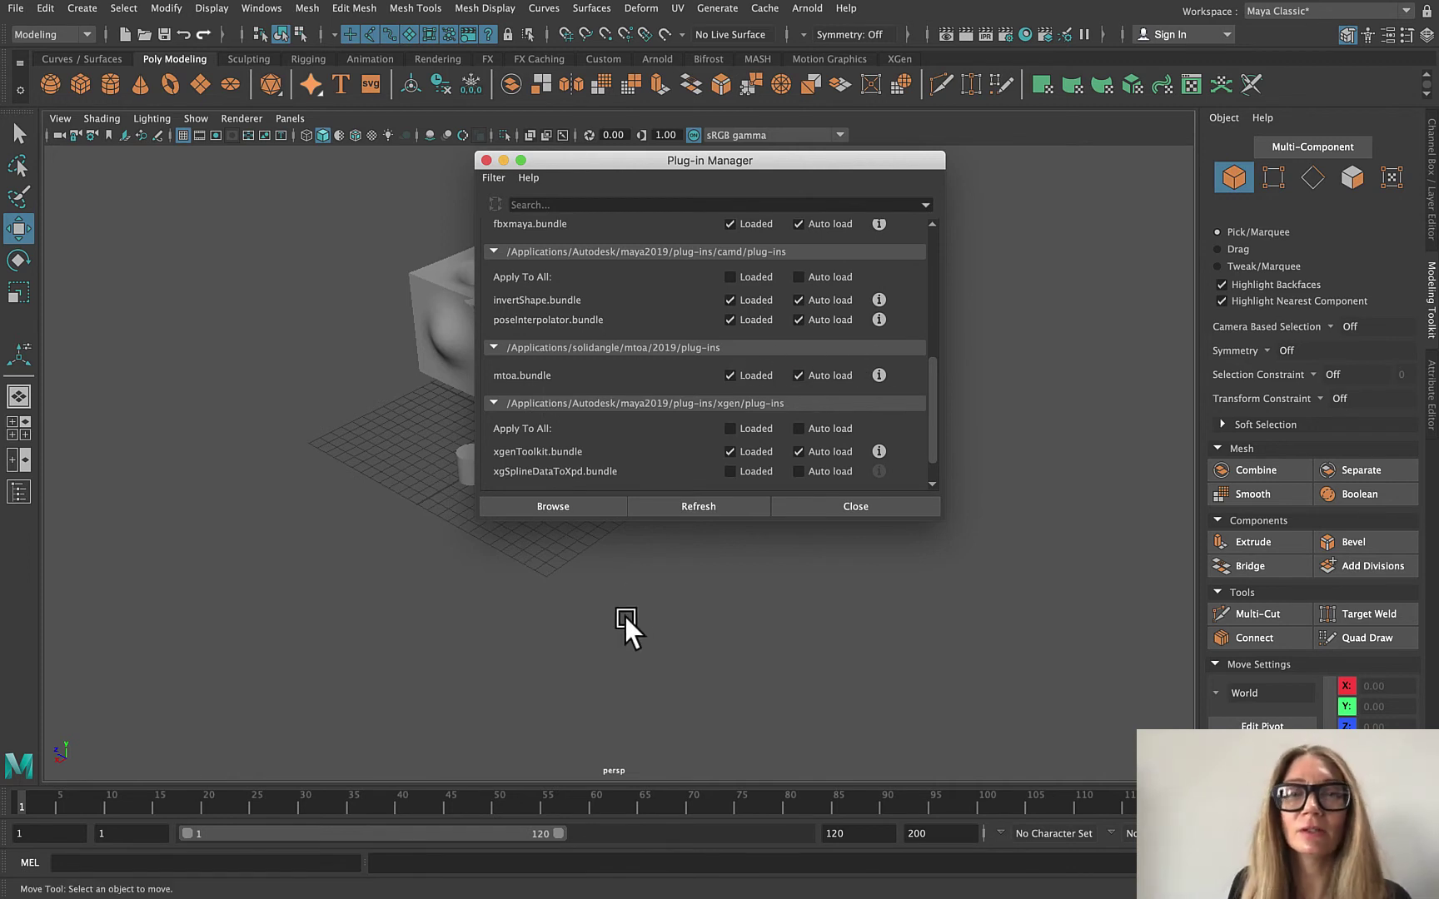
click(693, 509)
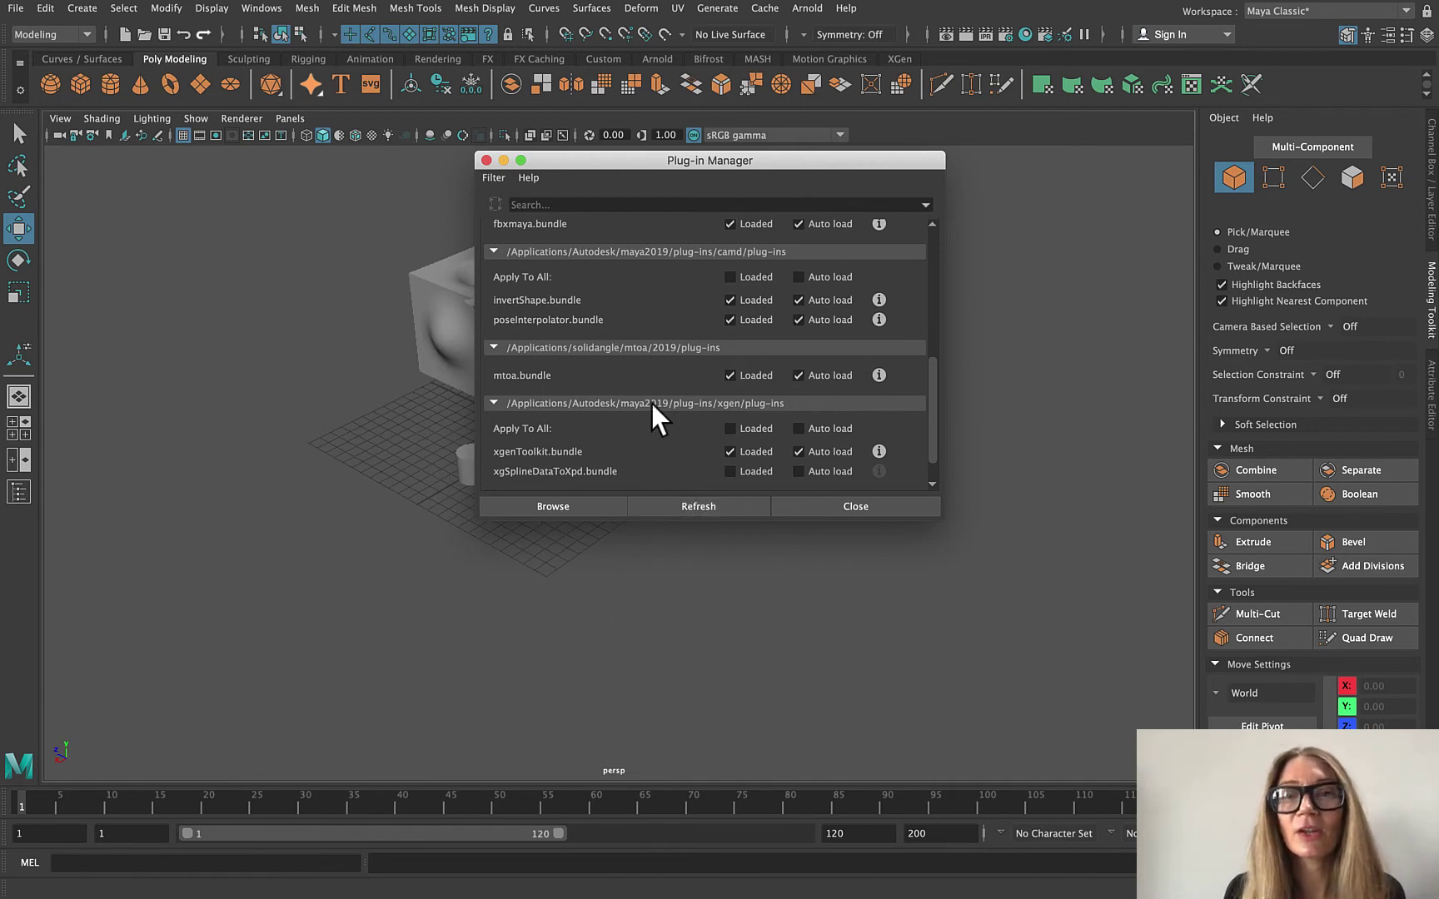
click(855, 506)
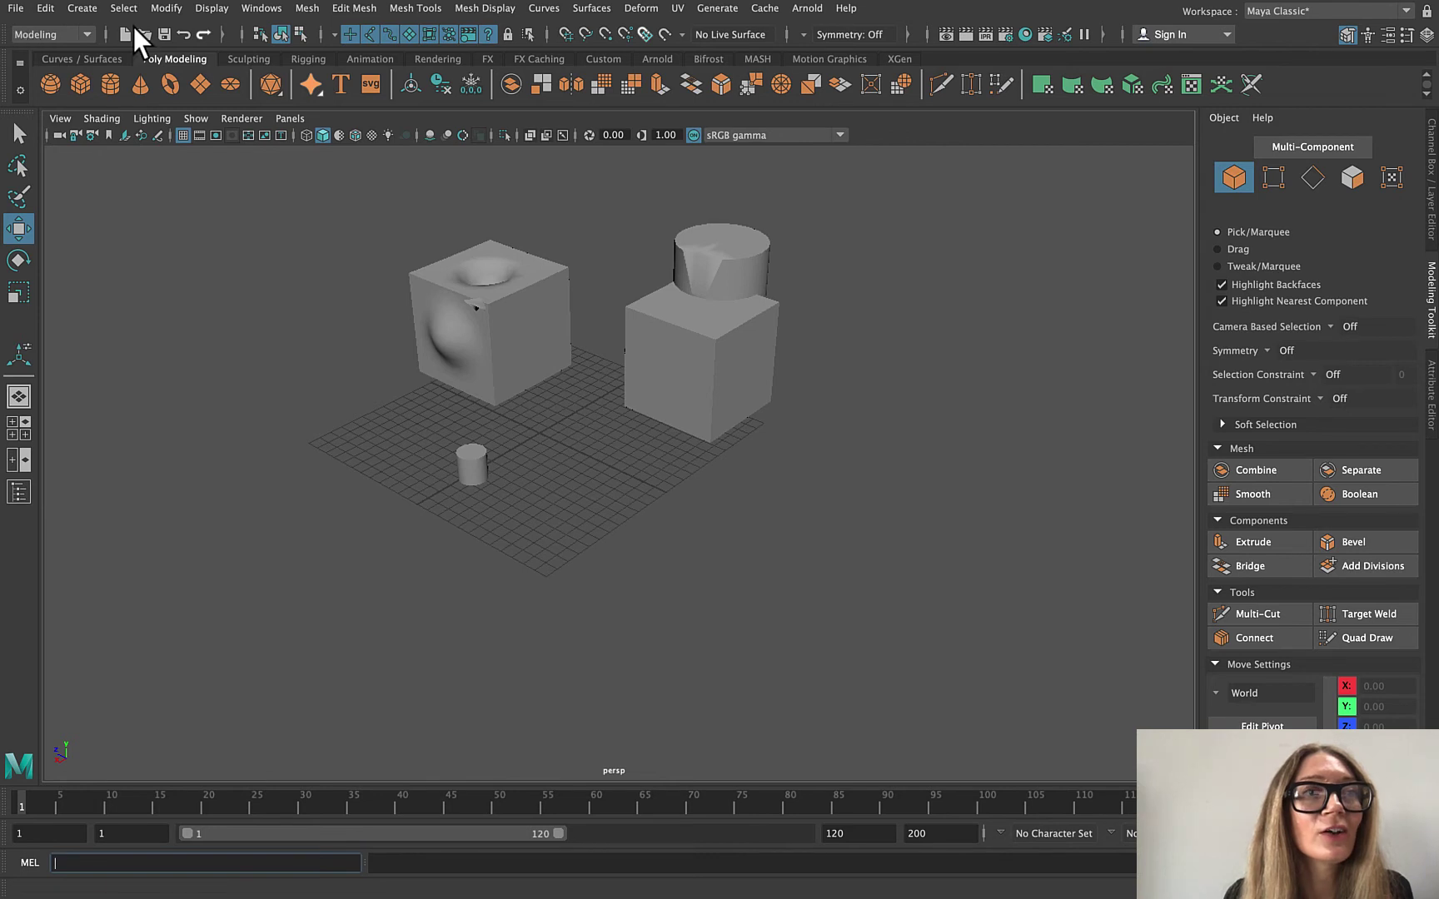
Step: Switch to the Rendering menu set and open the Render Settings window over the viewport
click(88, 32)
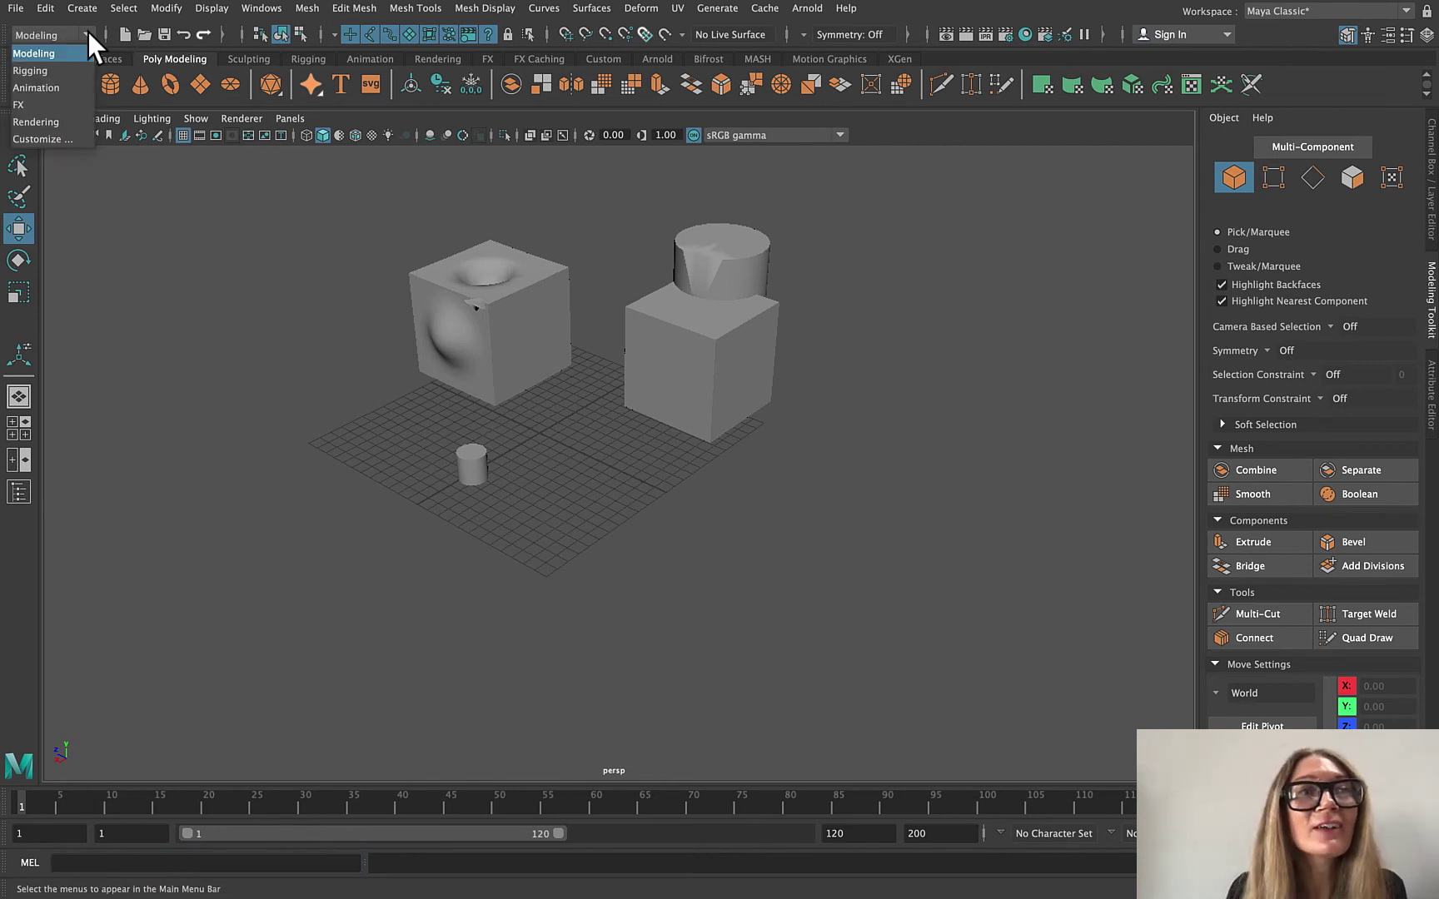
click(73, 119)
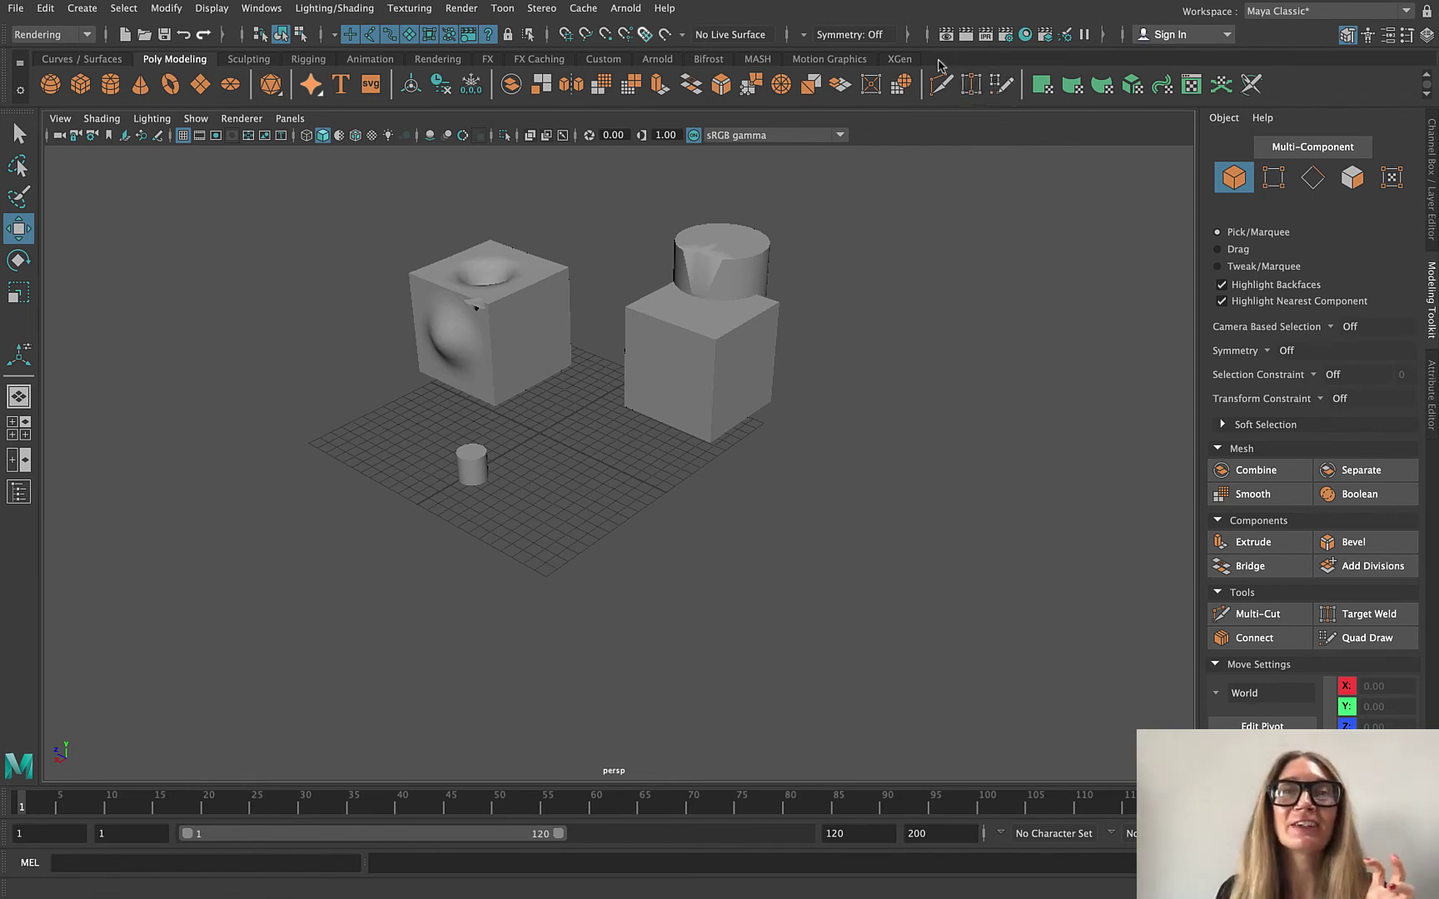
click(1004, 33)
drag(1145, 236, 569, 120)
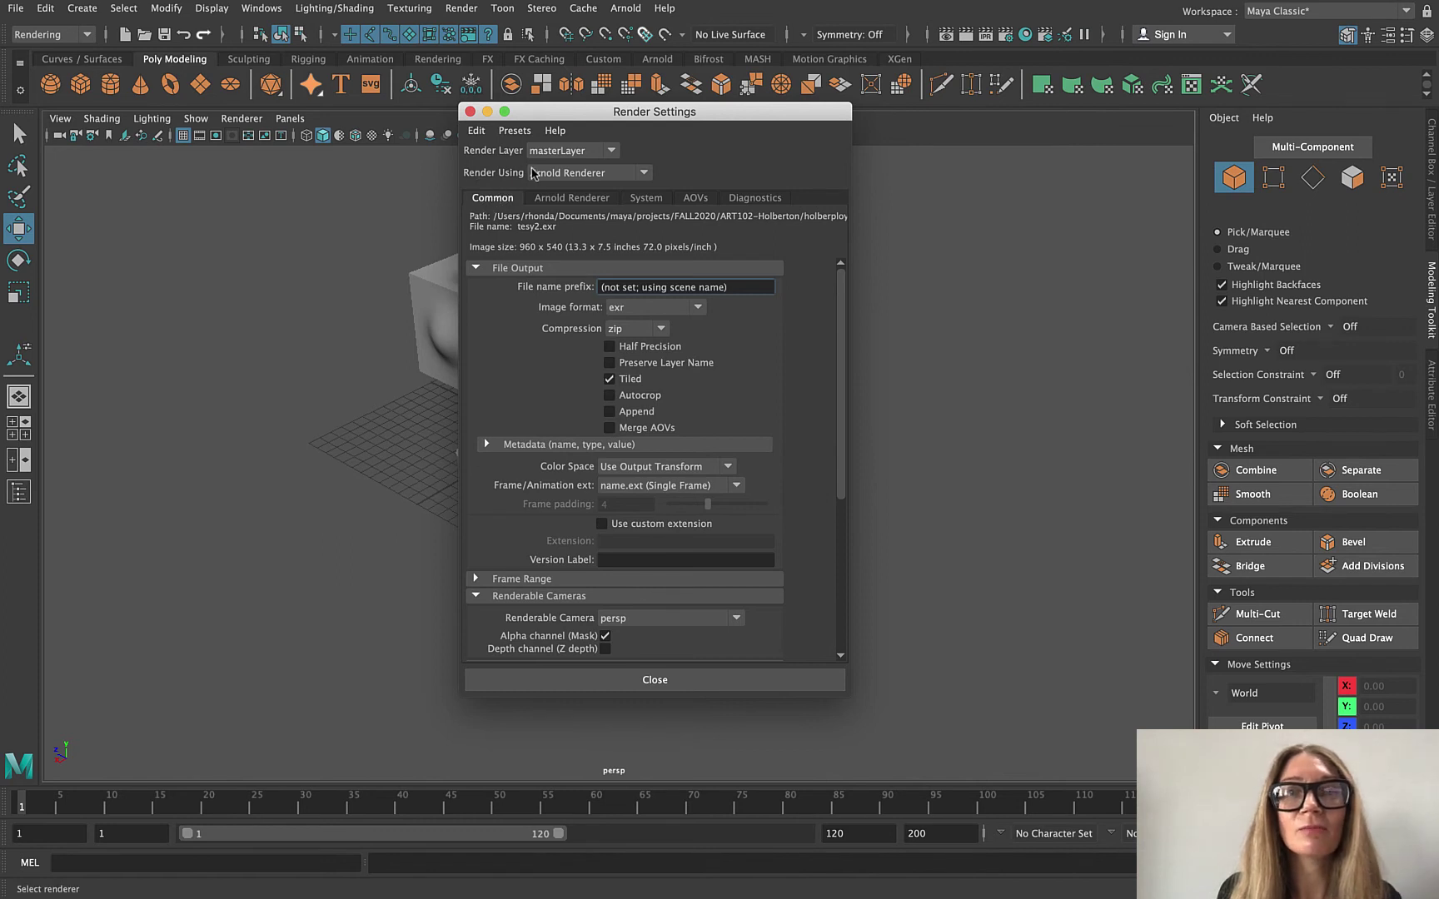
Step: Choose Arnold Renderer as the renderer and set the output image format to png
click(650, 174)
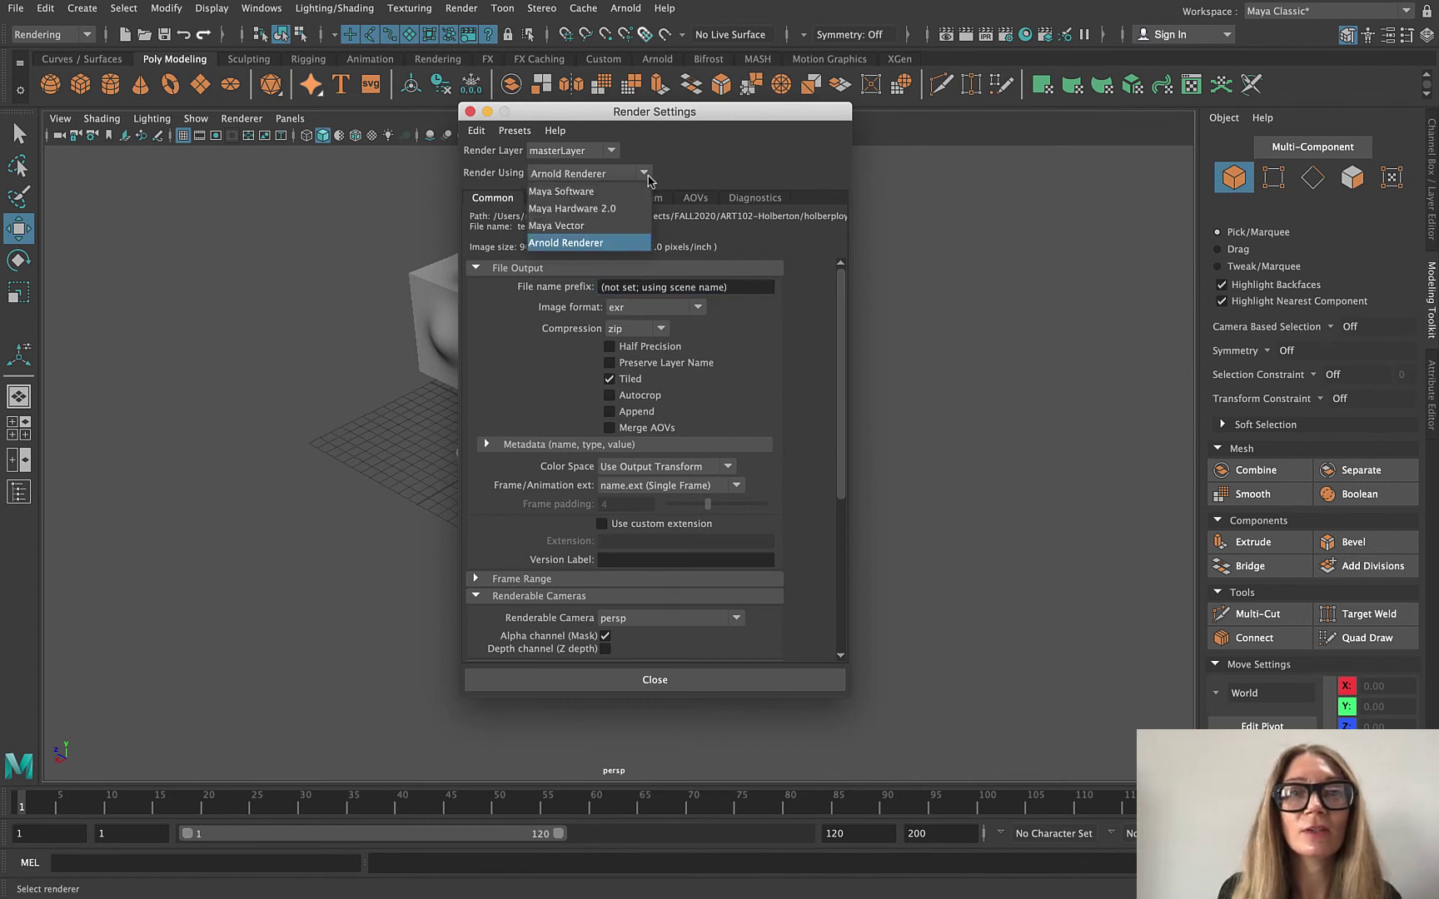
click(586, 243)
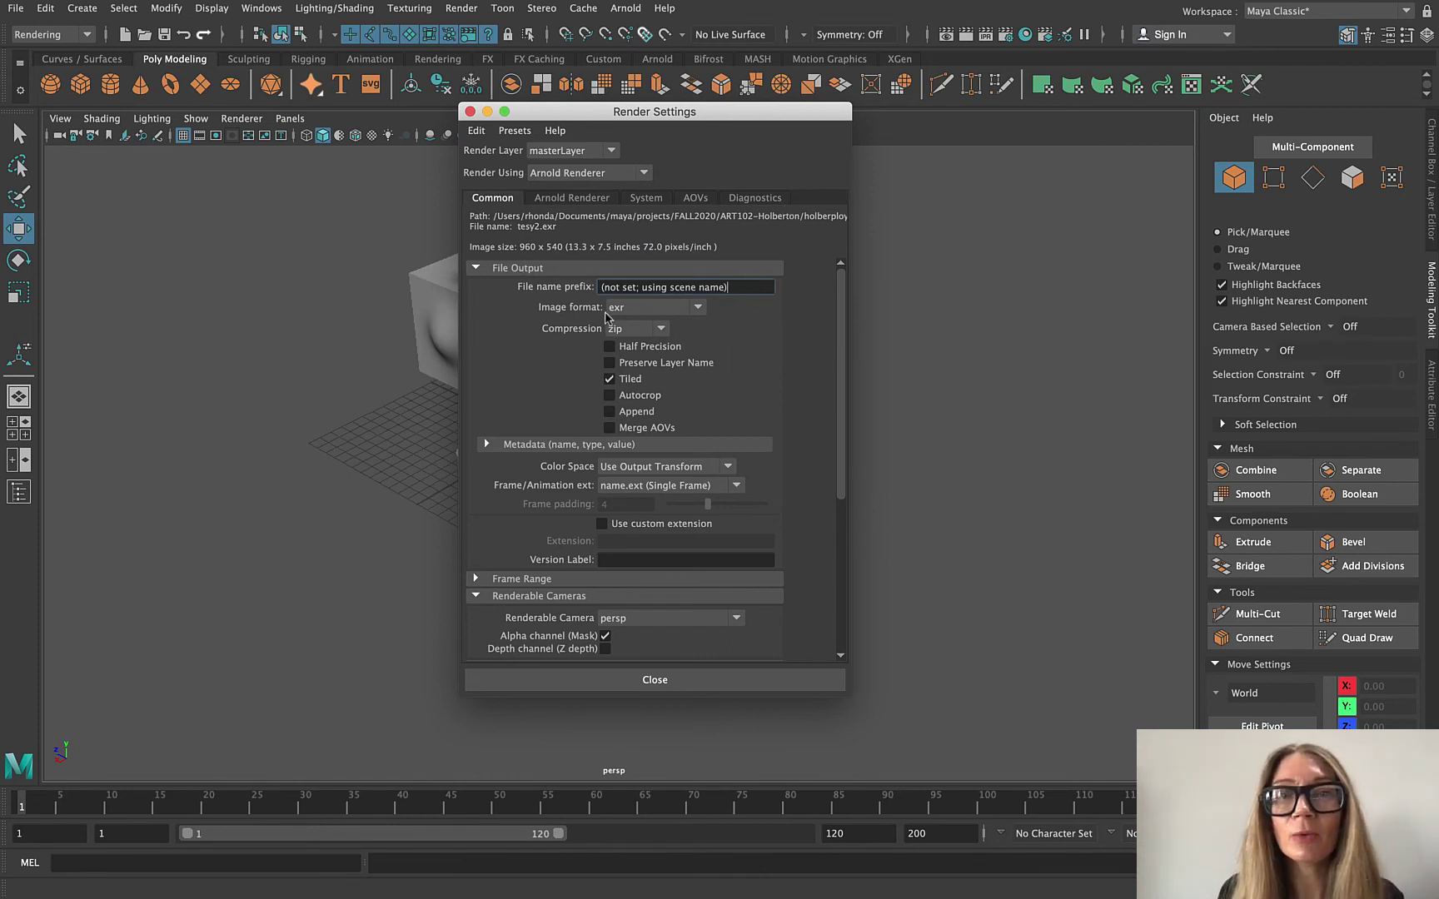
click(696, 309)
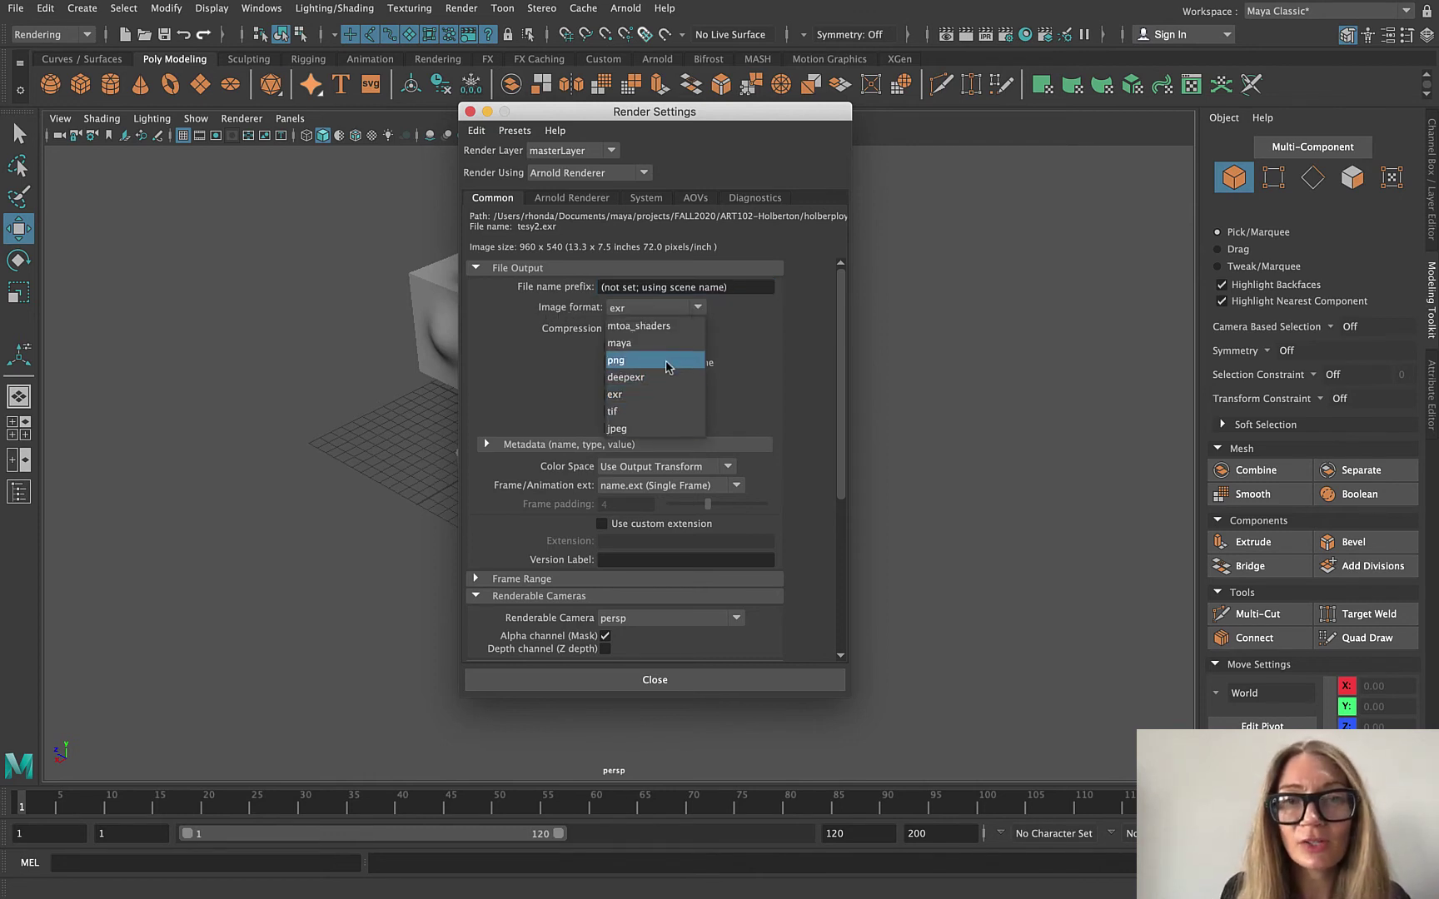
click(666, 367)
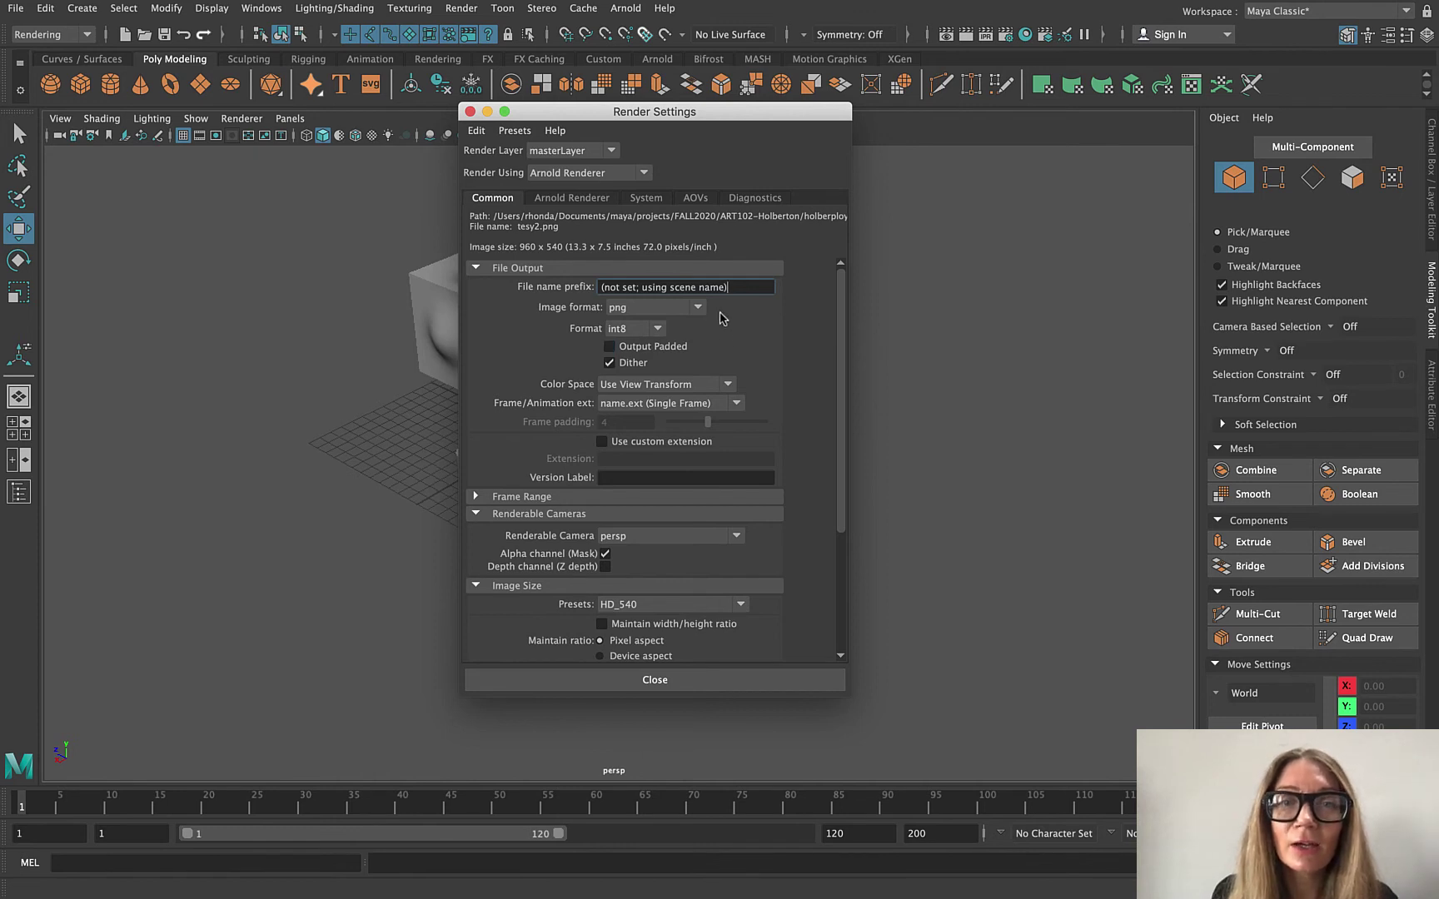
Step: Set the output image format to tif with compression set to none
click(695, 310)
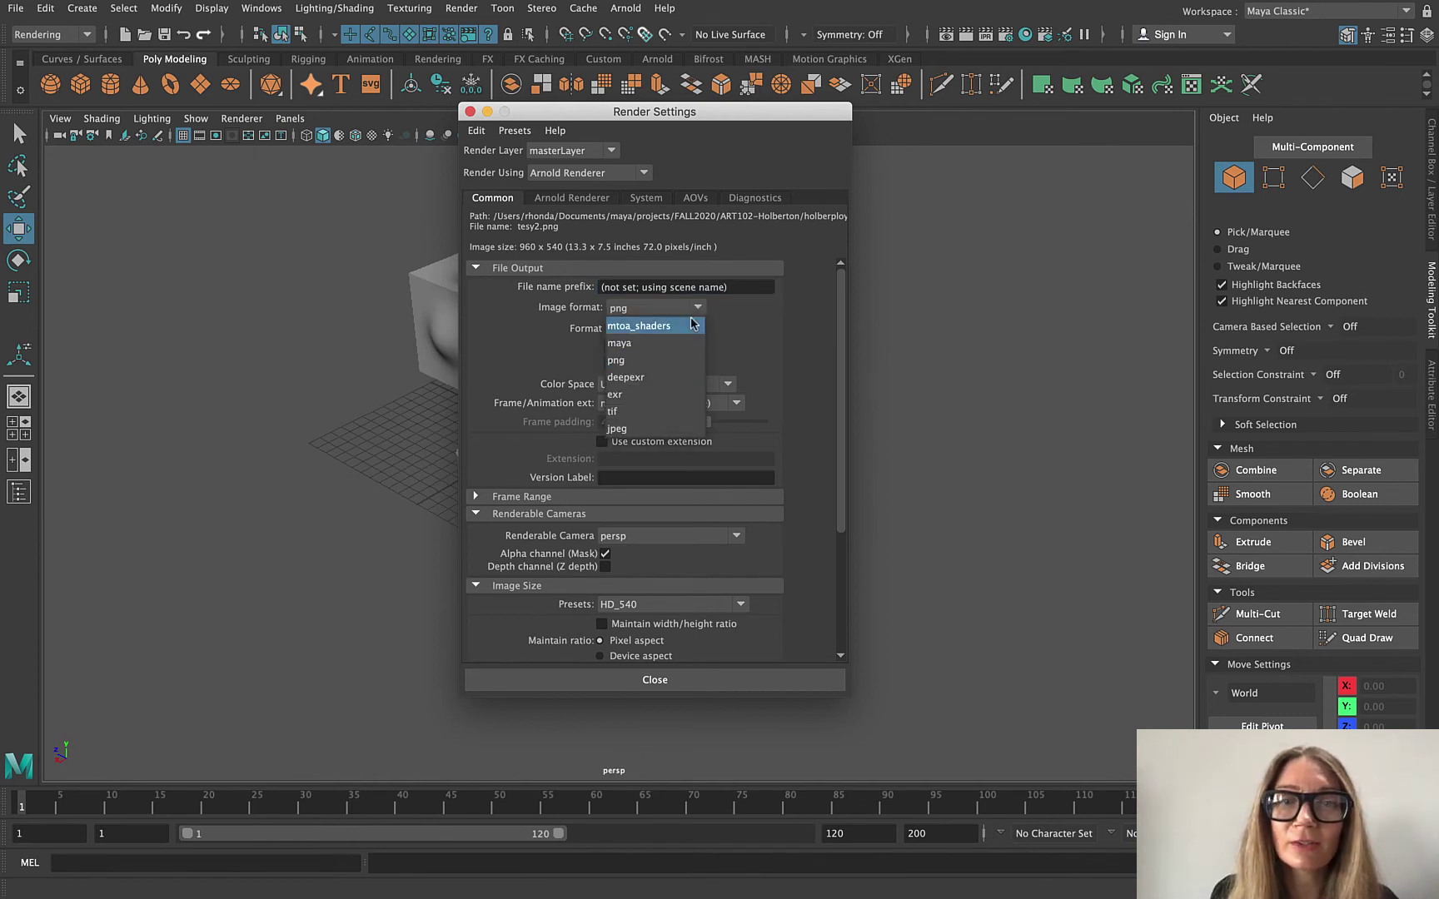
click(677, 412)
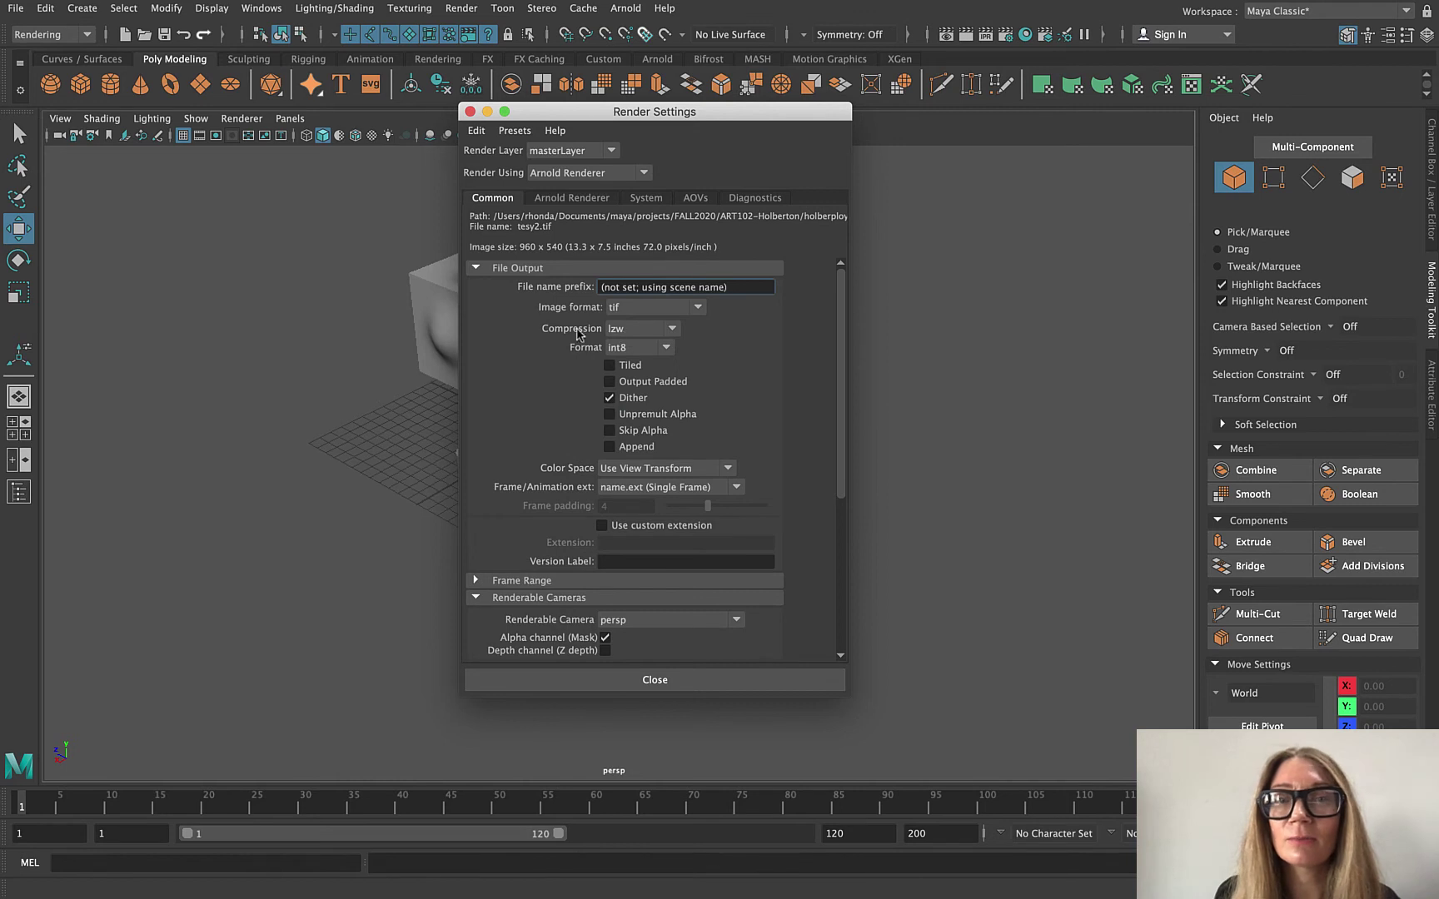
click(668, 332)
click(659, 348)
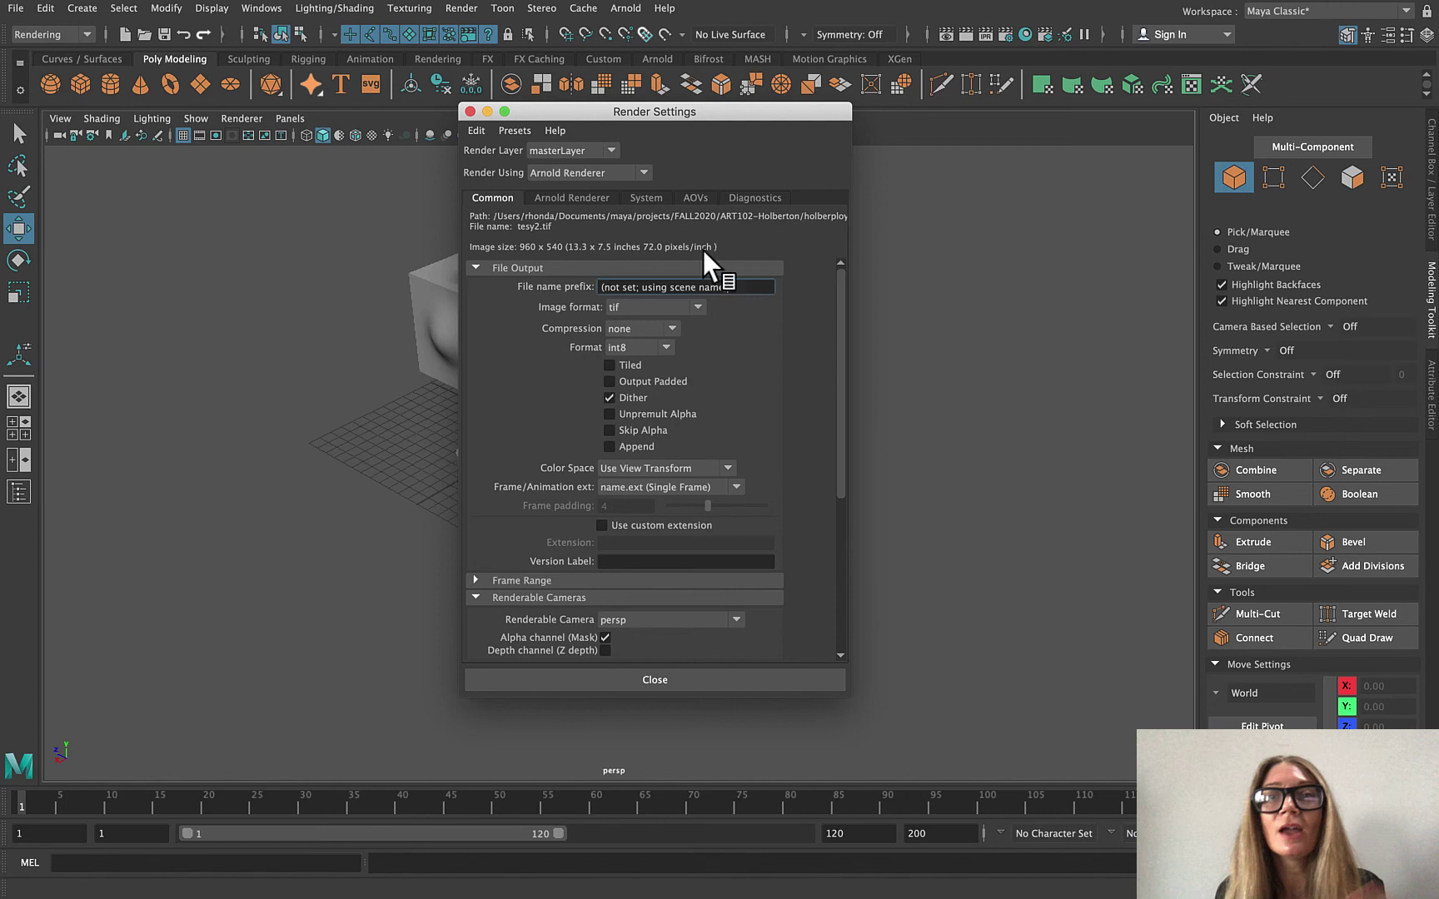
Step: Compare the png and tif output options, including the png bit-depth choices, and leave the image format on png
click(699, 308)
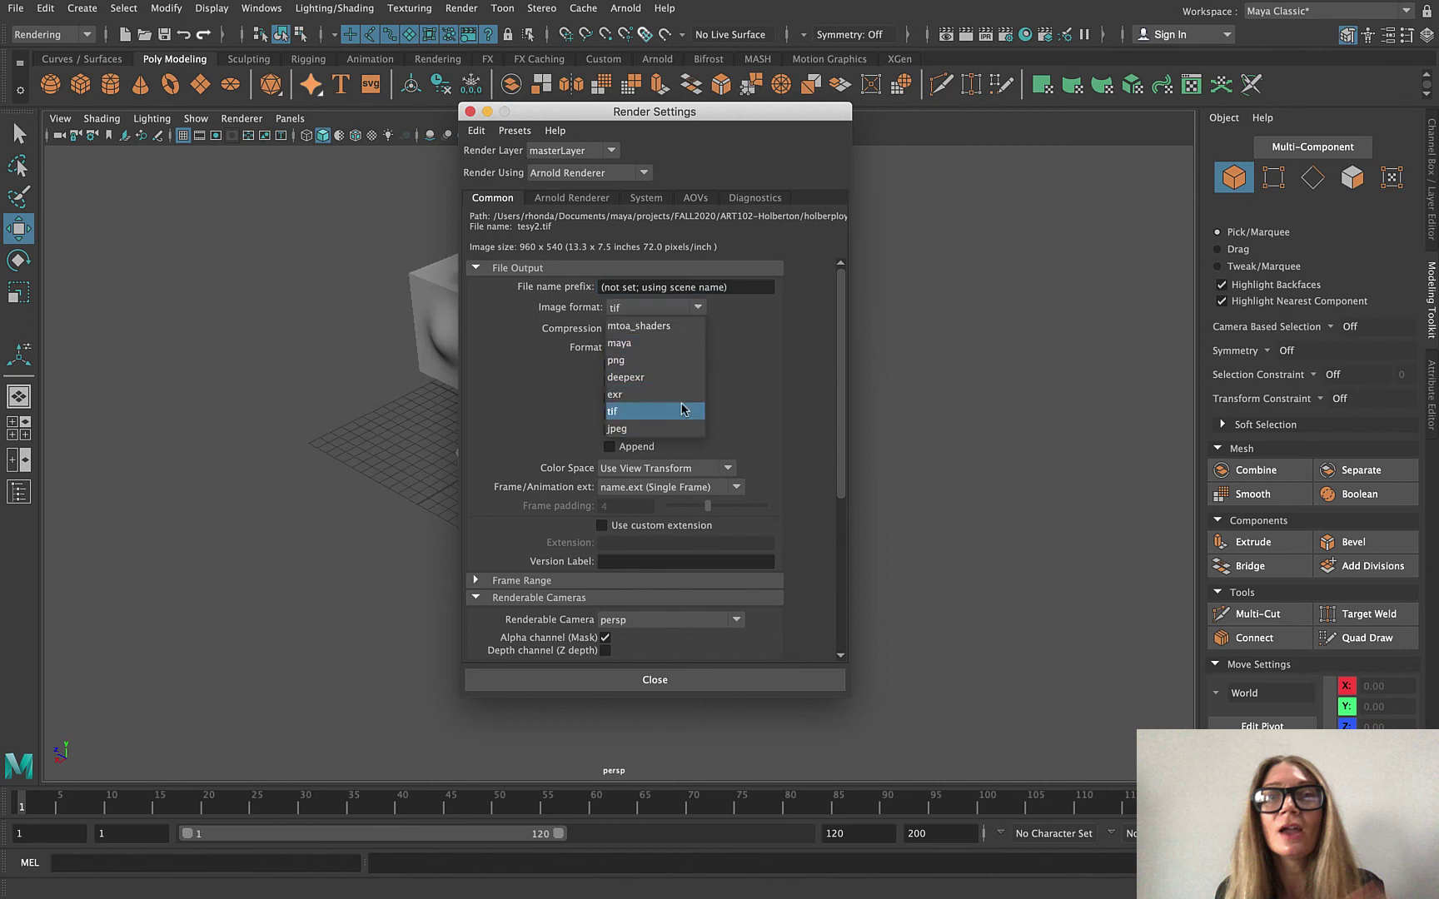
click(689, 368)
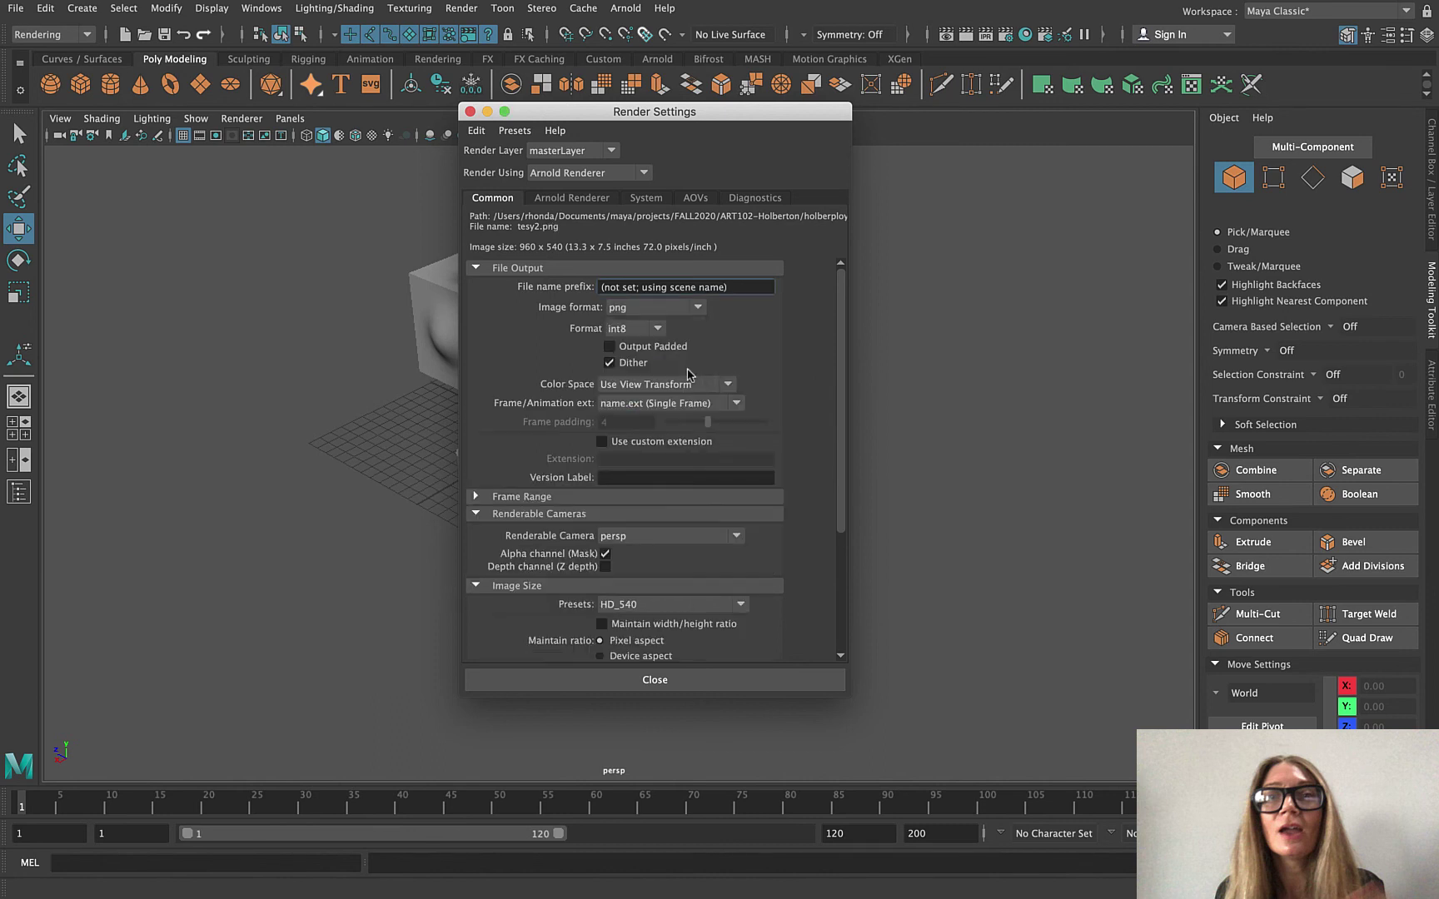
click(658, 330)
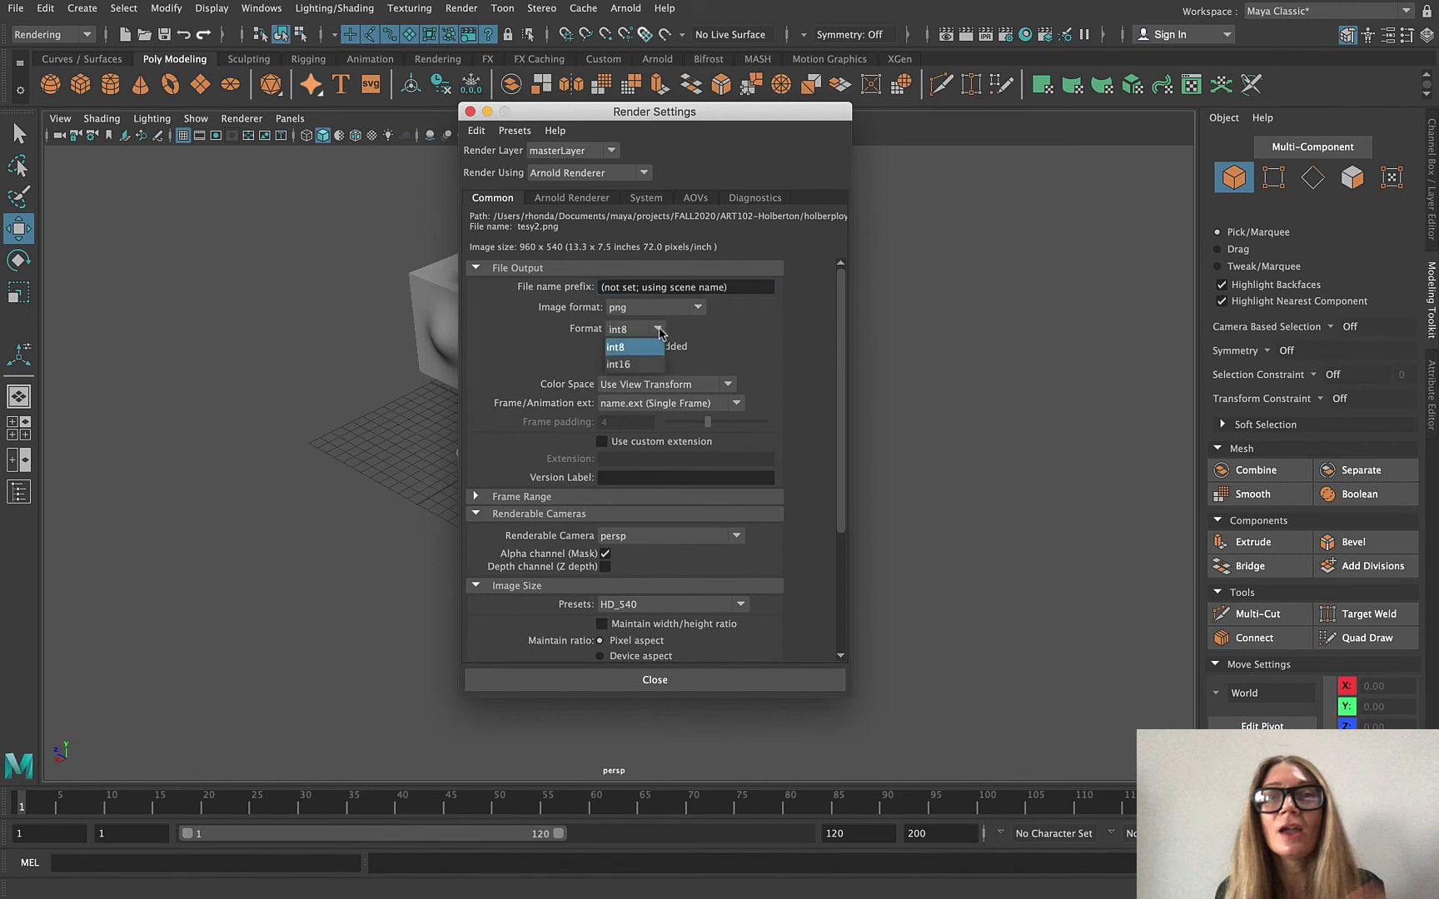
click(731, 336)
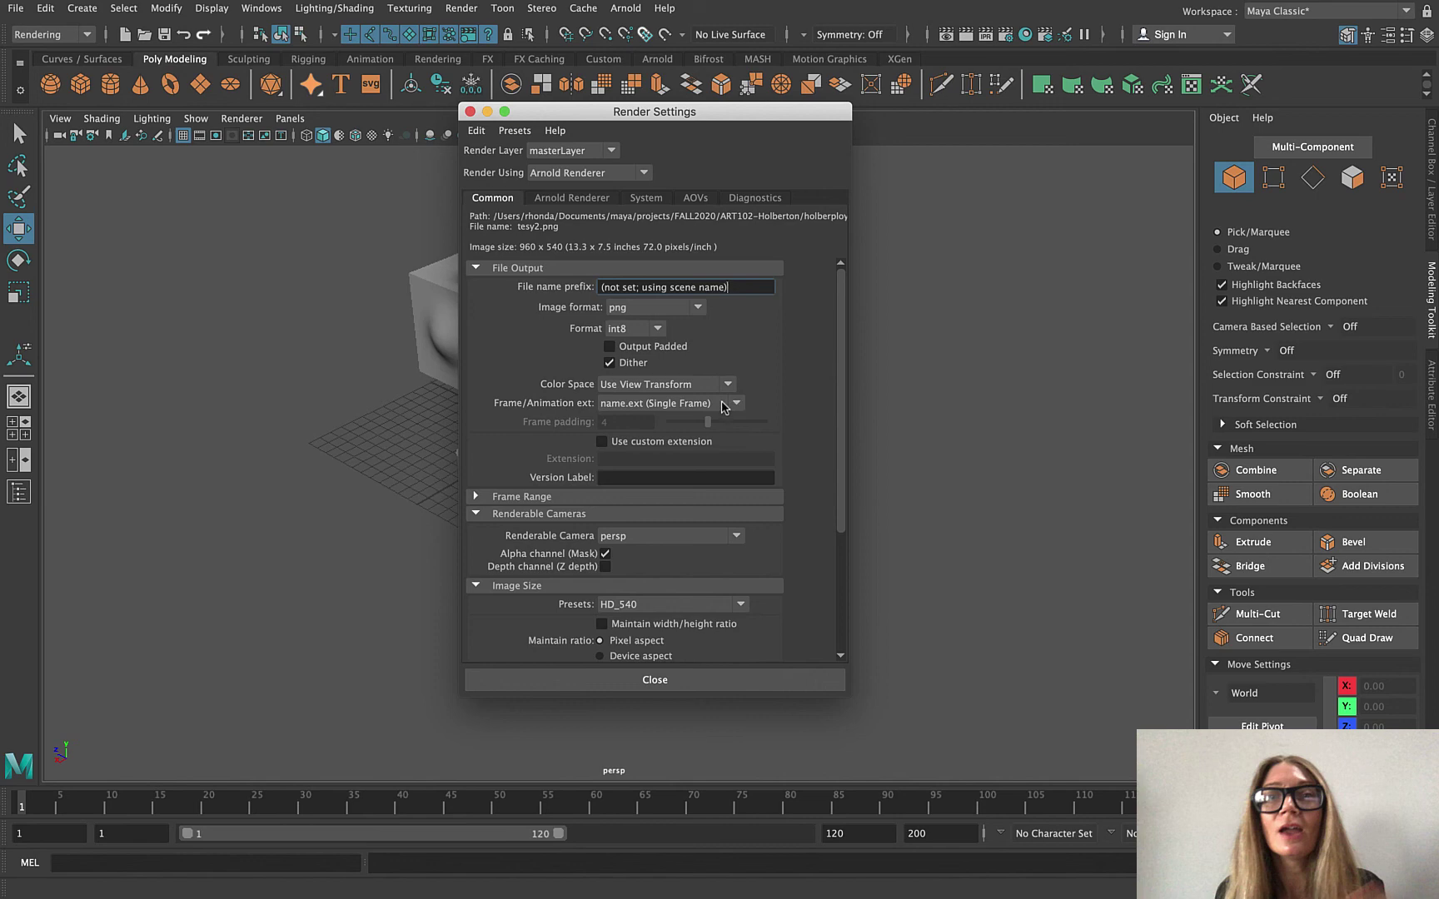
click(699, 308)
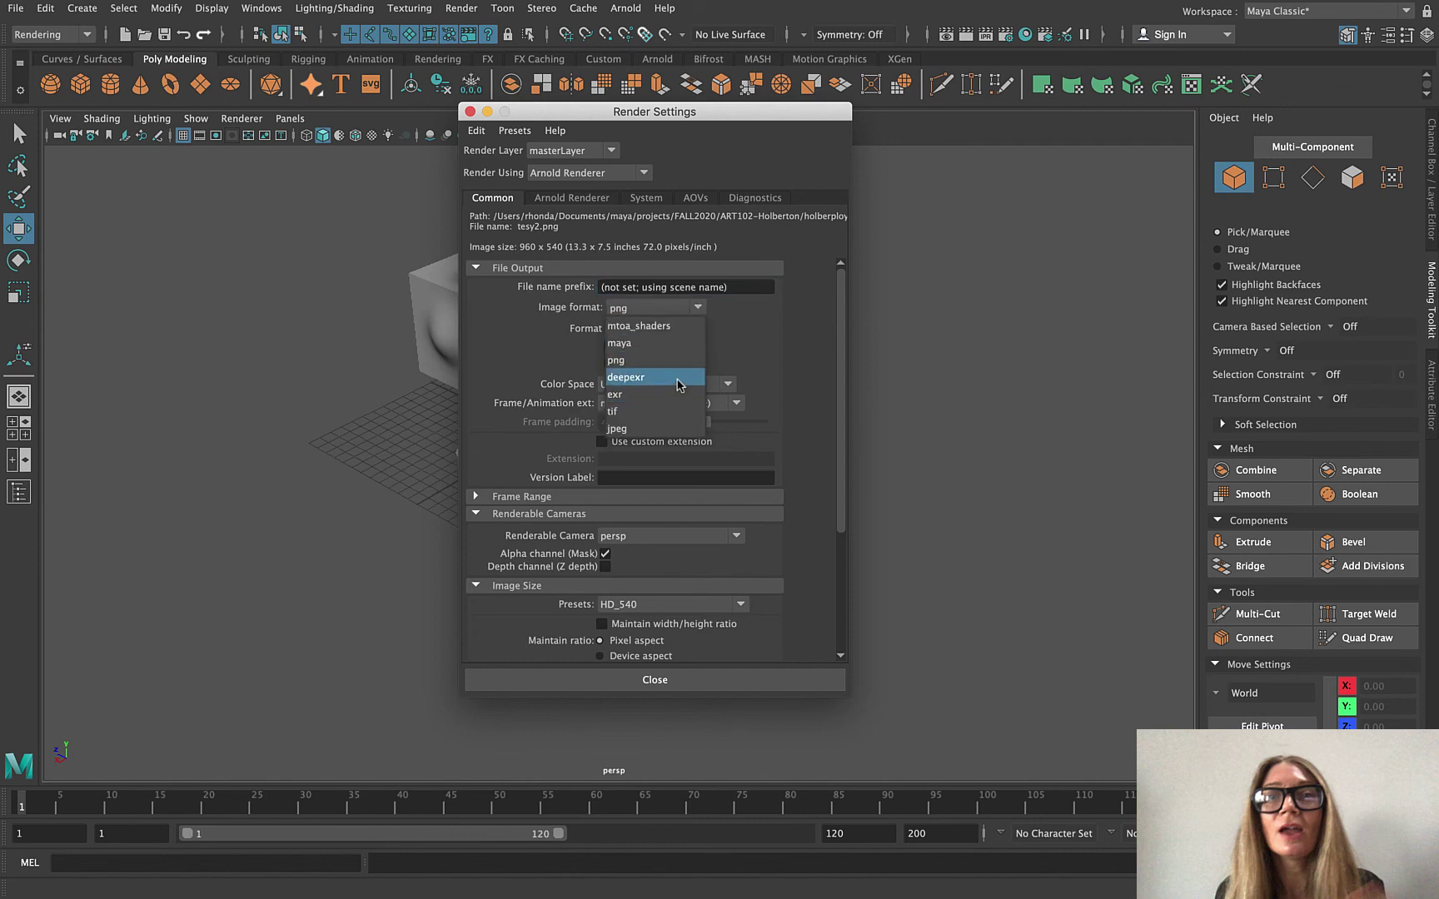
click(660, 411)
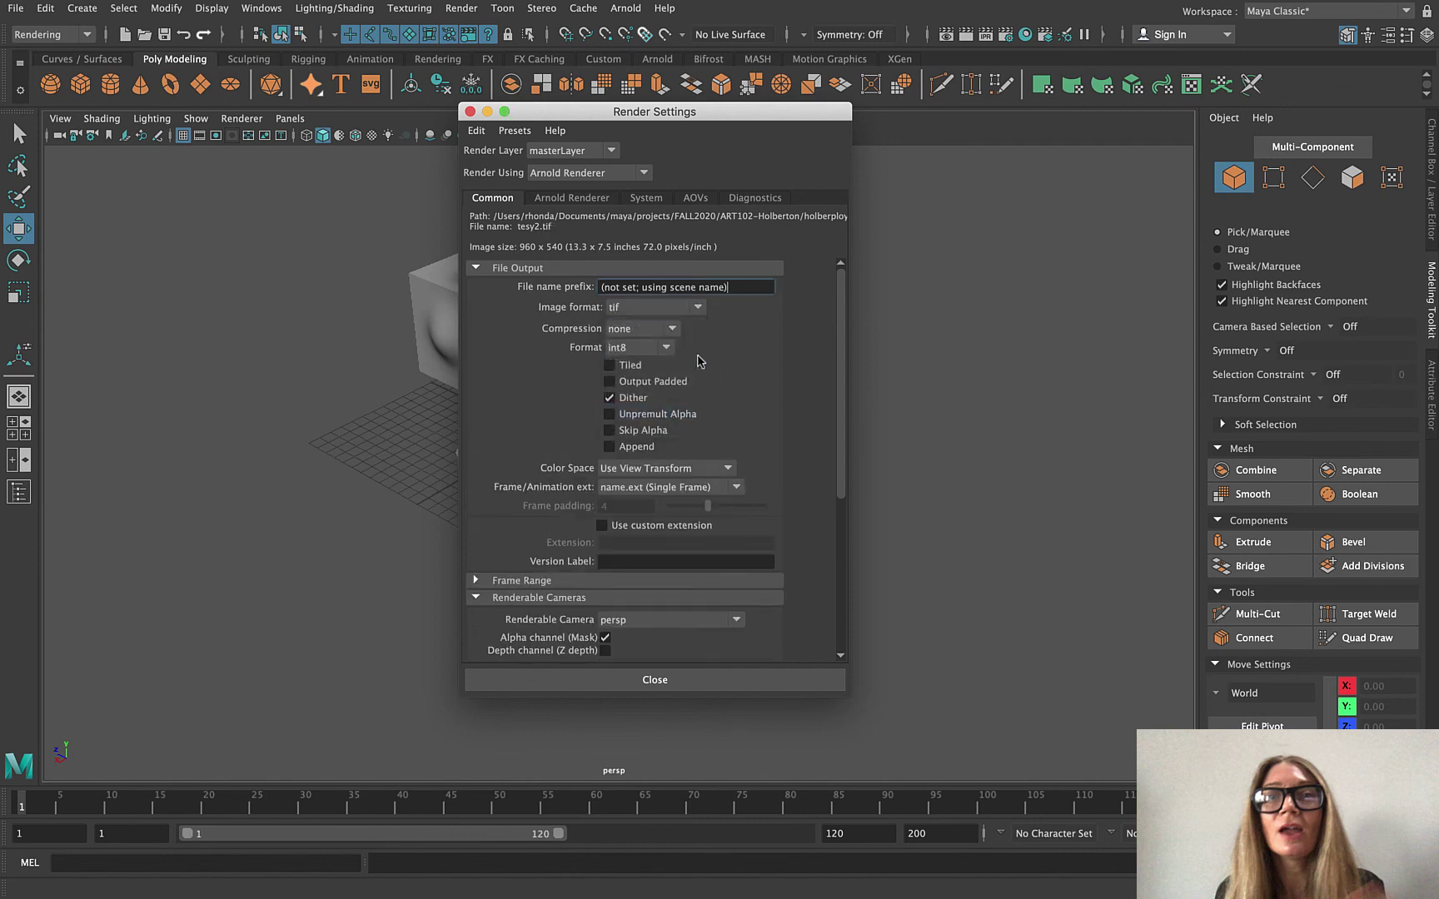
click(697, 308)
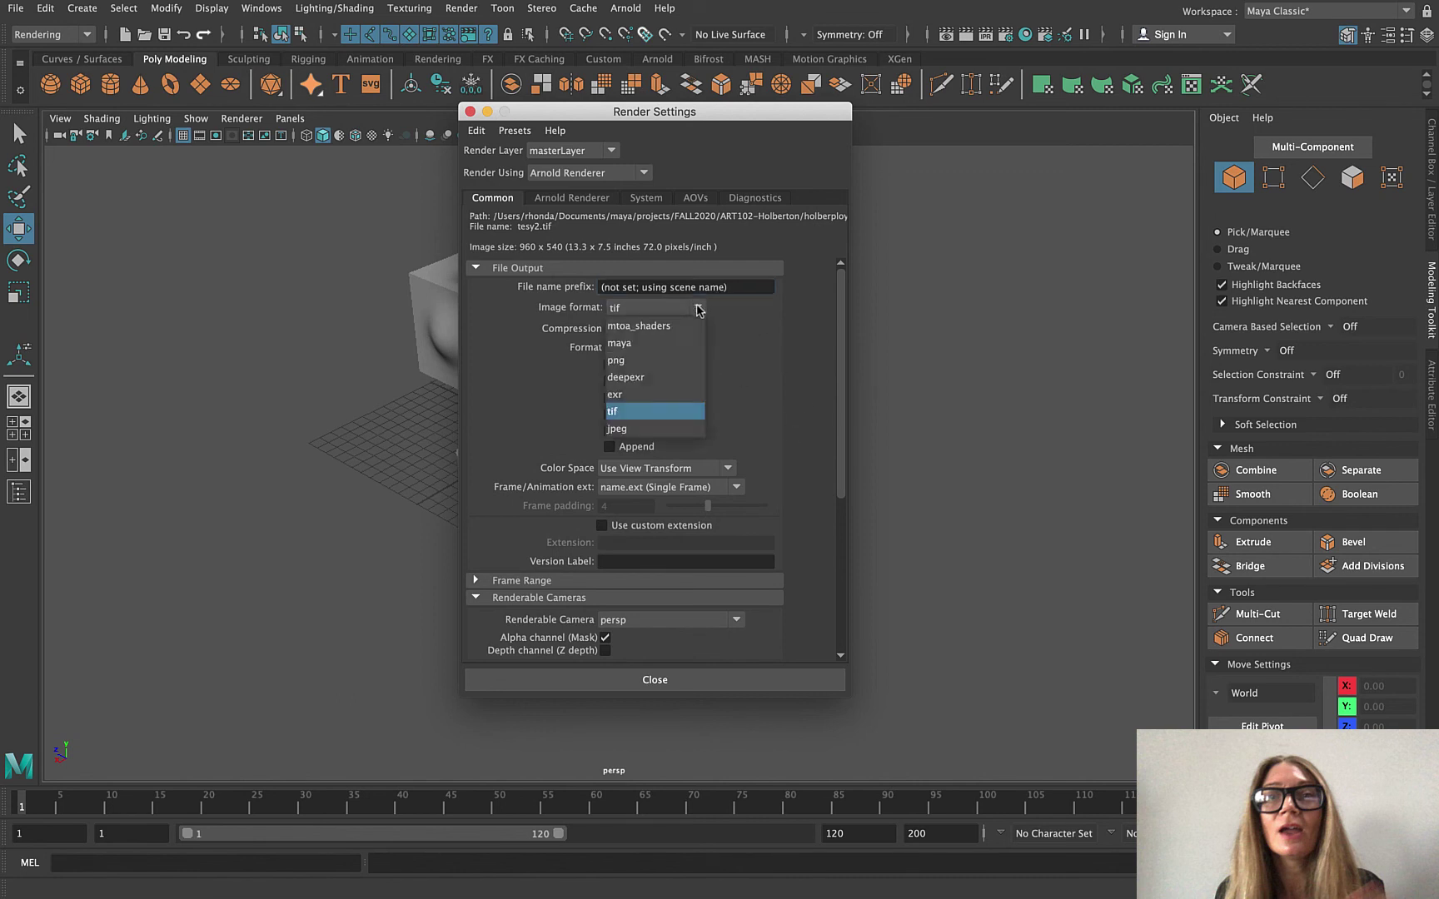
click(630, 366)
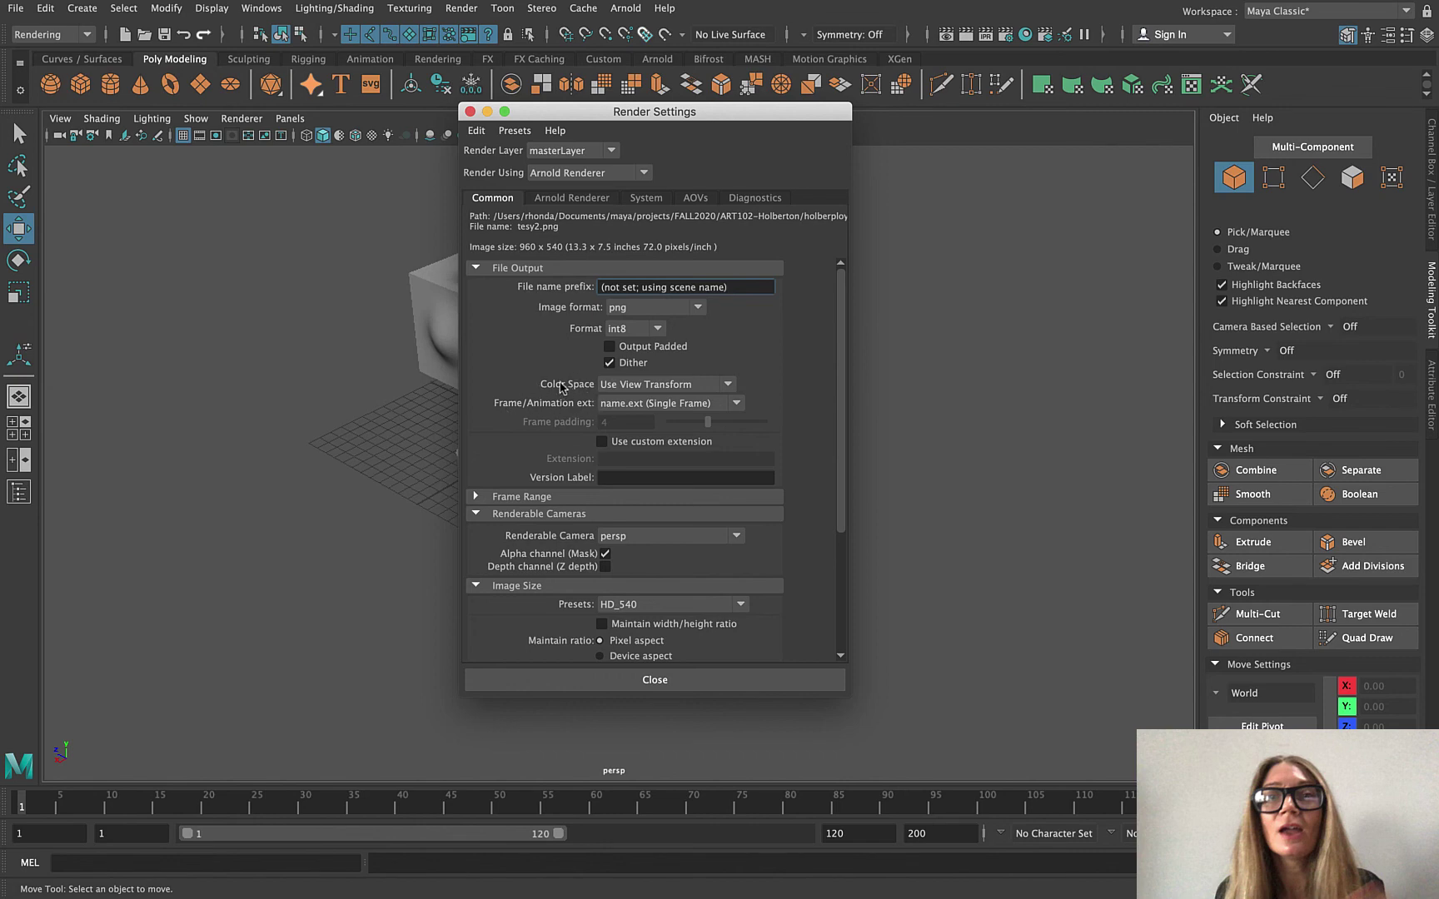
Step: Review the Common render settings, from the file name prefix to the renderable camera and image size
scroll(708, 475, down, 3)
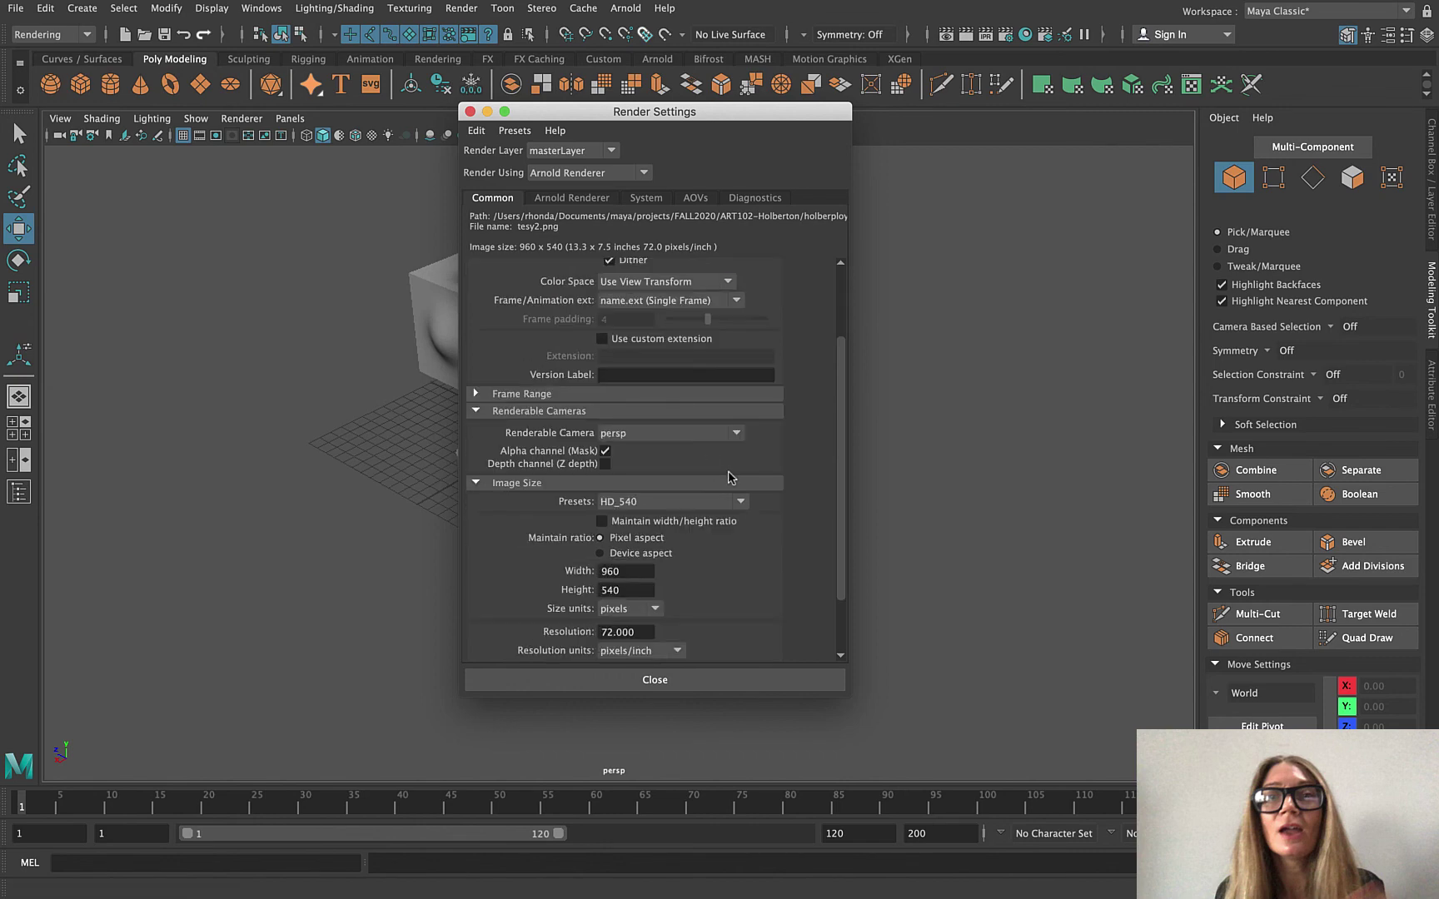
scroll(585, 288, up, 3)
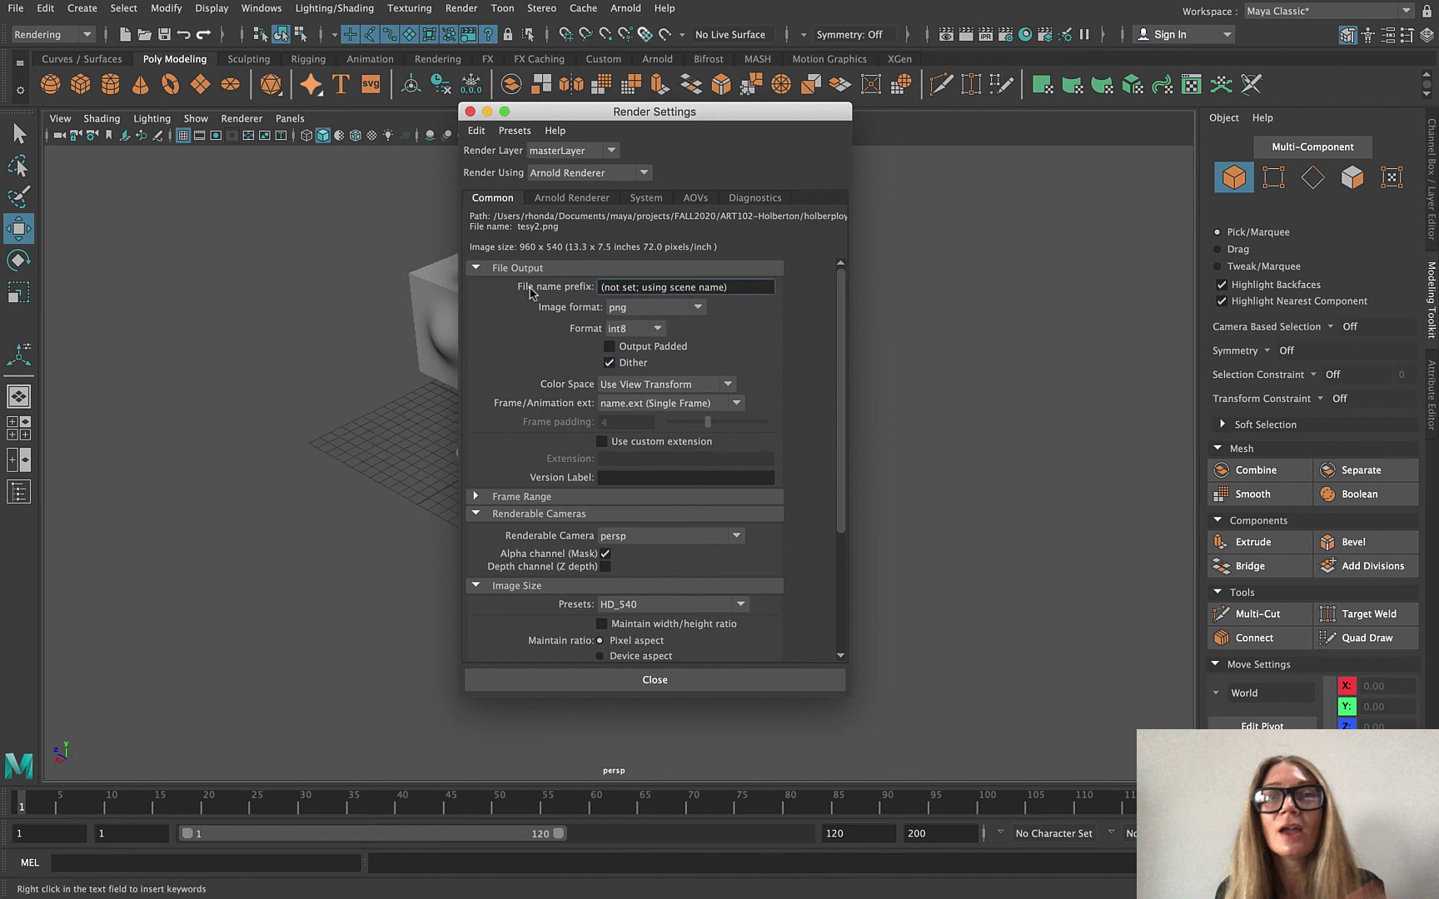
click(639, 290)
scroll(661, 403, down, 5)
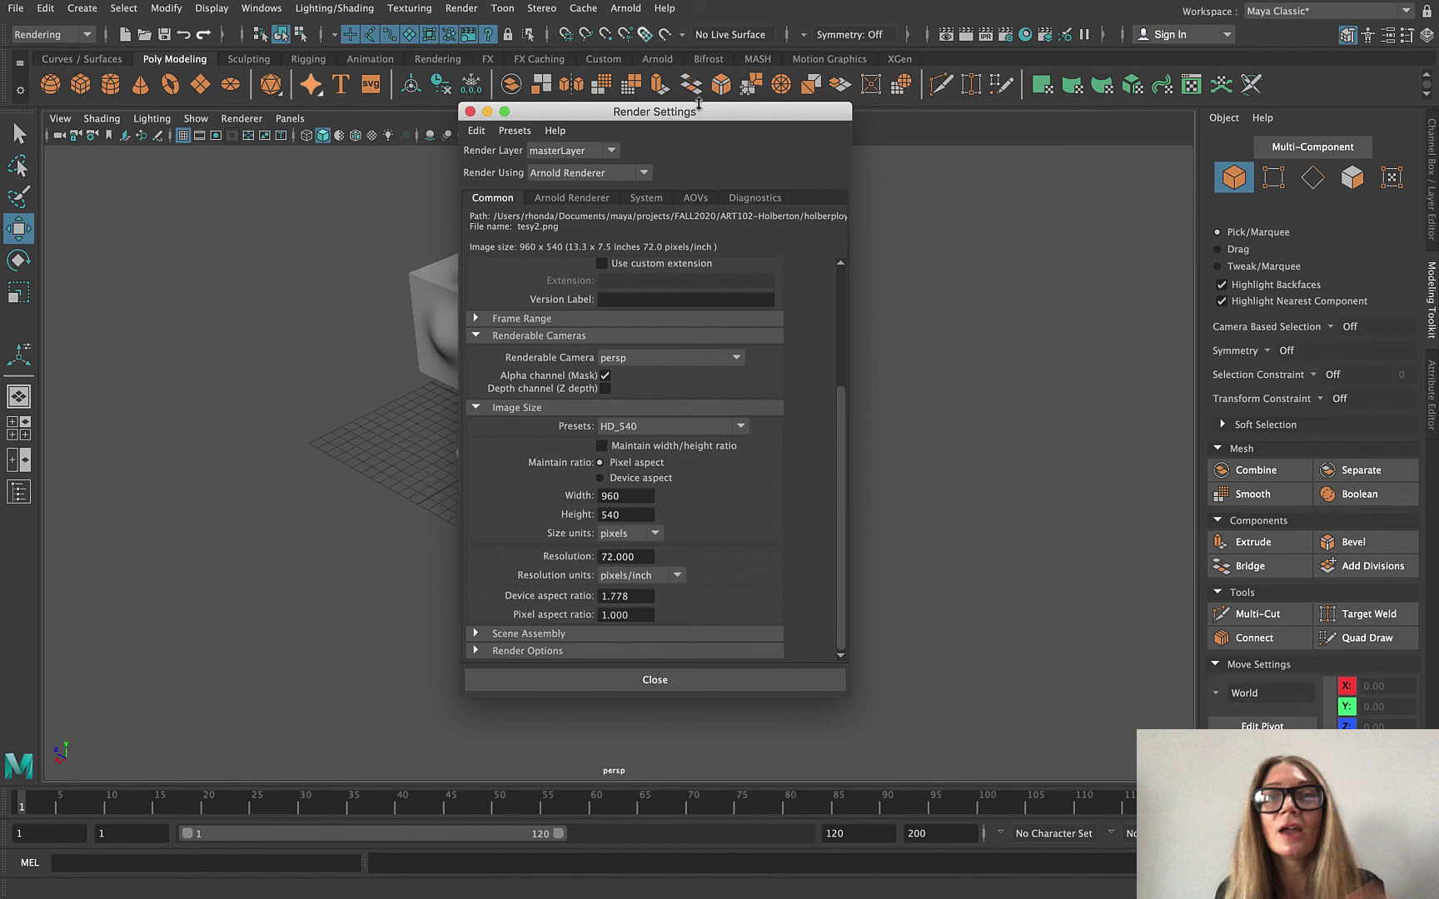
Step: Move the Render Settings window clear of the models and reframe the perspective view on the large cylinder and the spiked cube
drag(698, 103, 1172, 99)
scroll(766, 438, down, 3)
scroll(785, 343, up, 8)
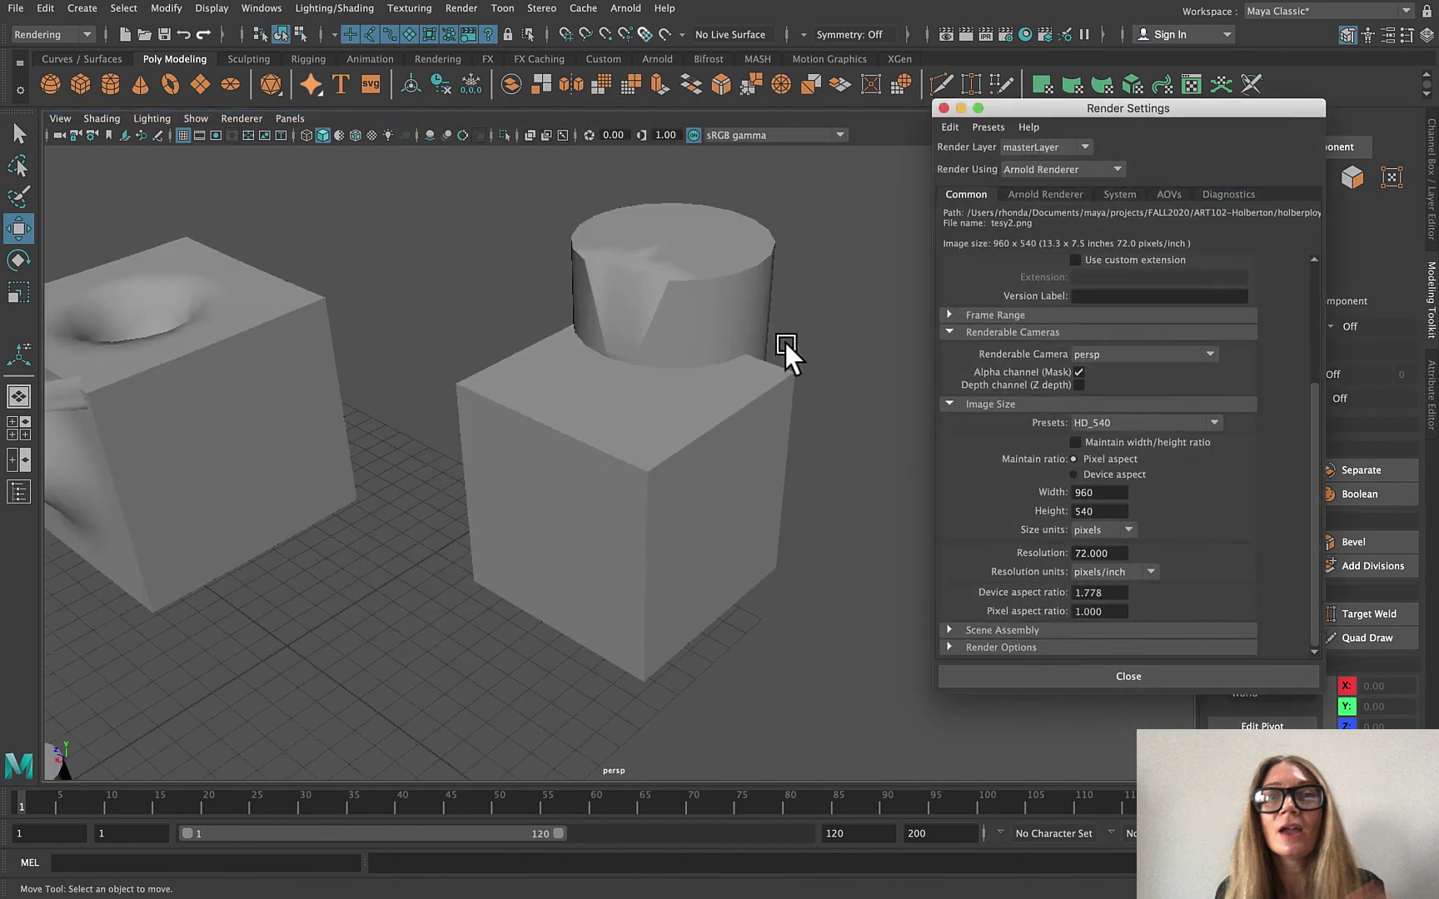
scroll(797, 475, down, 5)
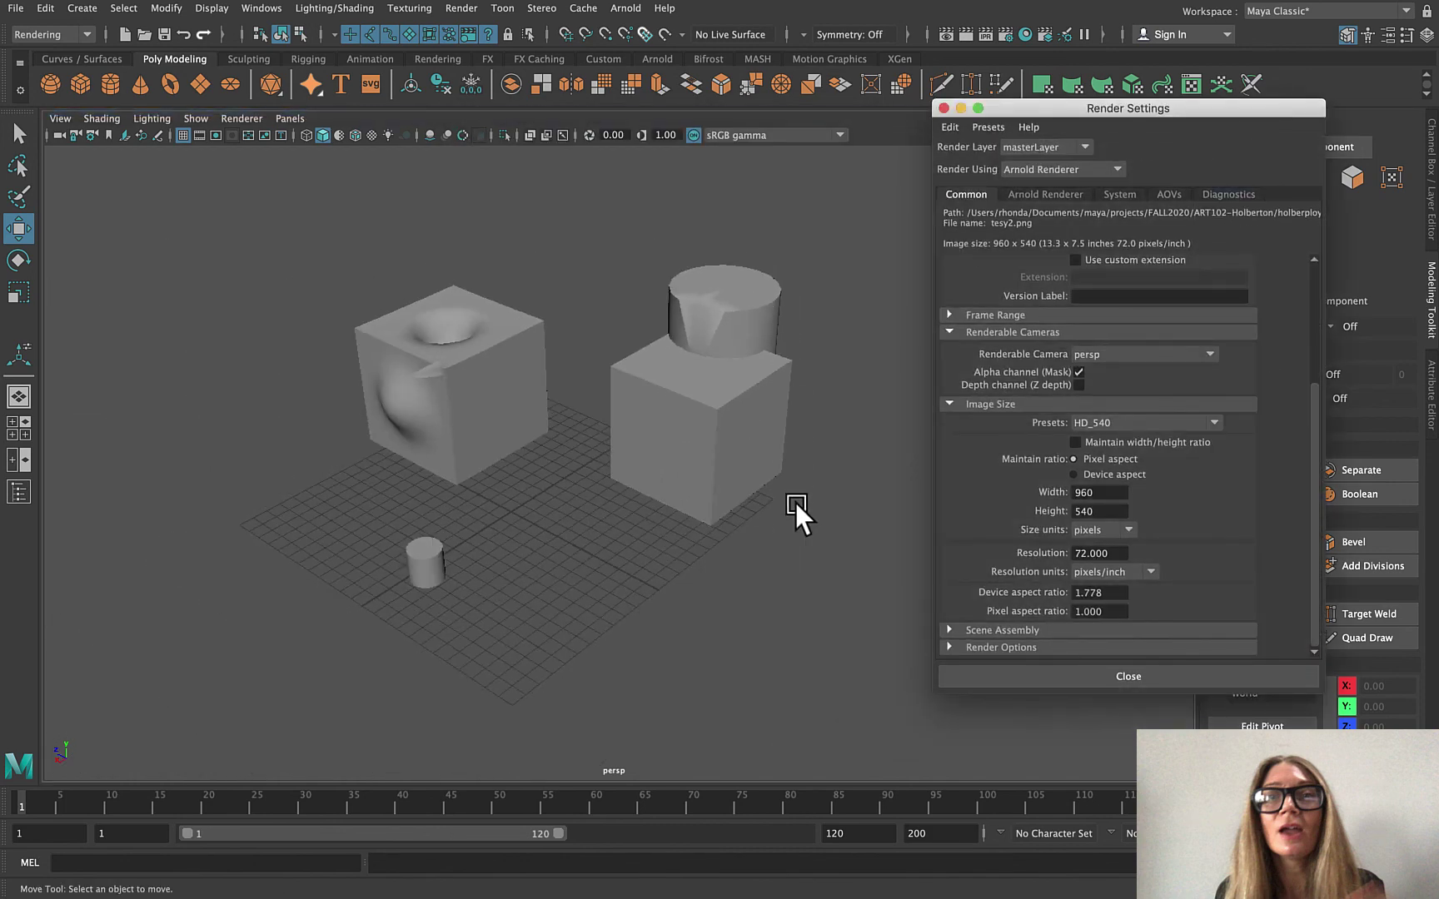
alt+drag(796, 504, 406, 500)
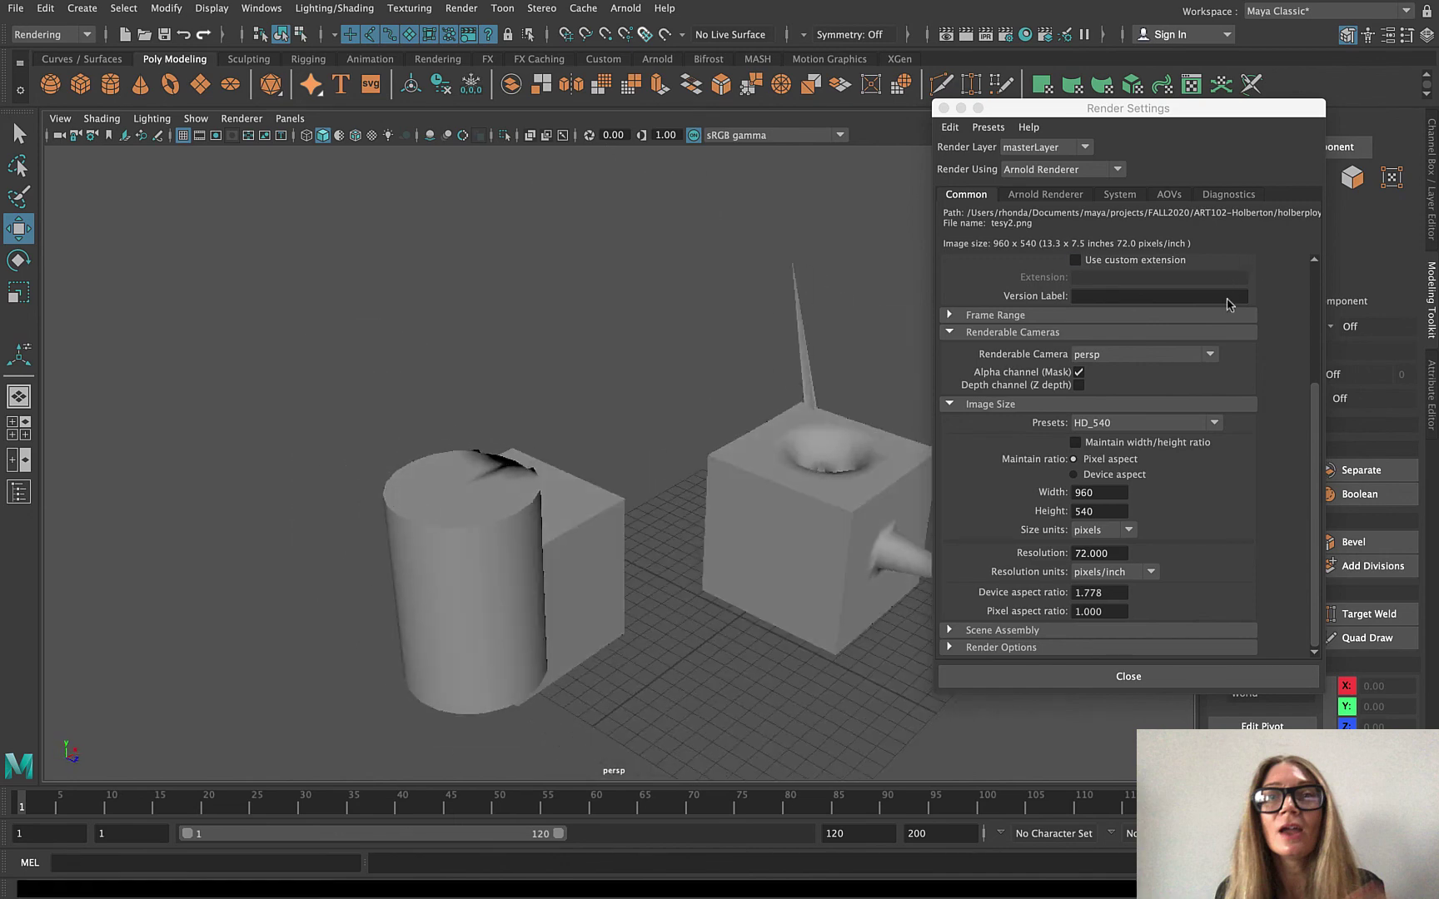
scroll(655, 592, down, 3)
scroll(707, 626, up, 1)
scroll(709, 628, up, 4)
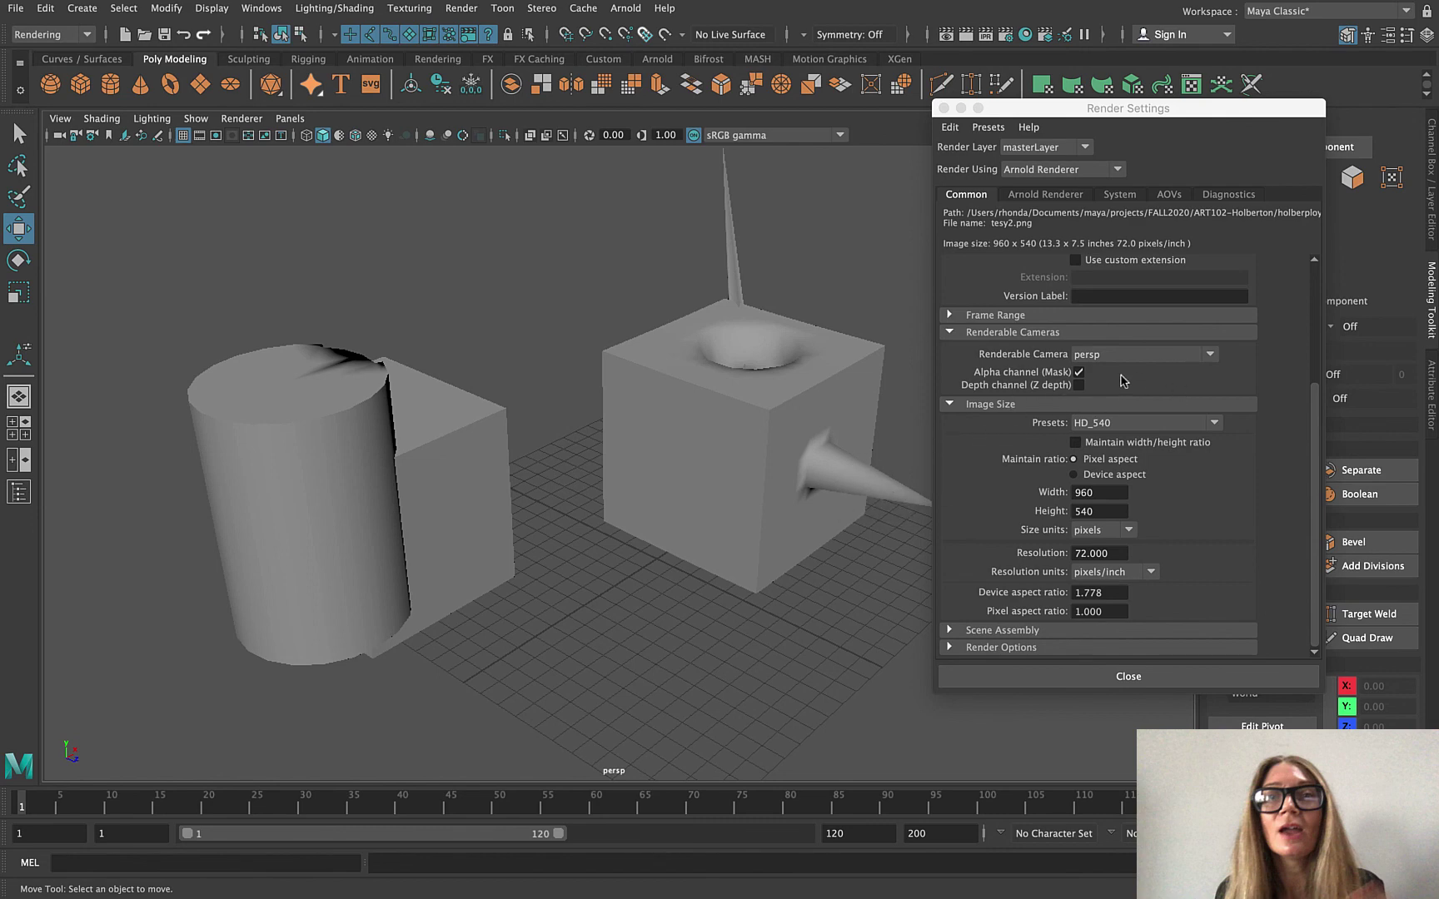
Step: Review the Common file output and image size settings and the Arnold sampling settings, and close the render settings
click(950, 332)
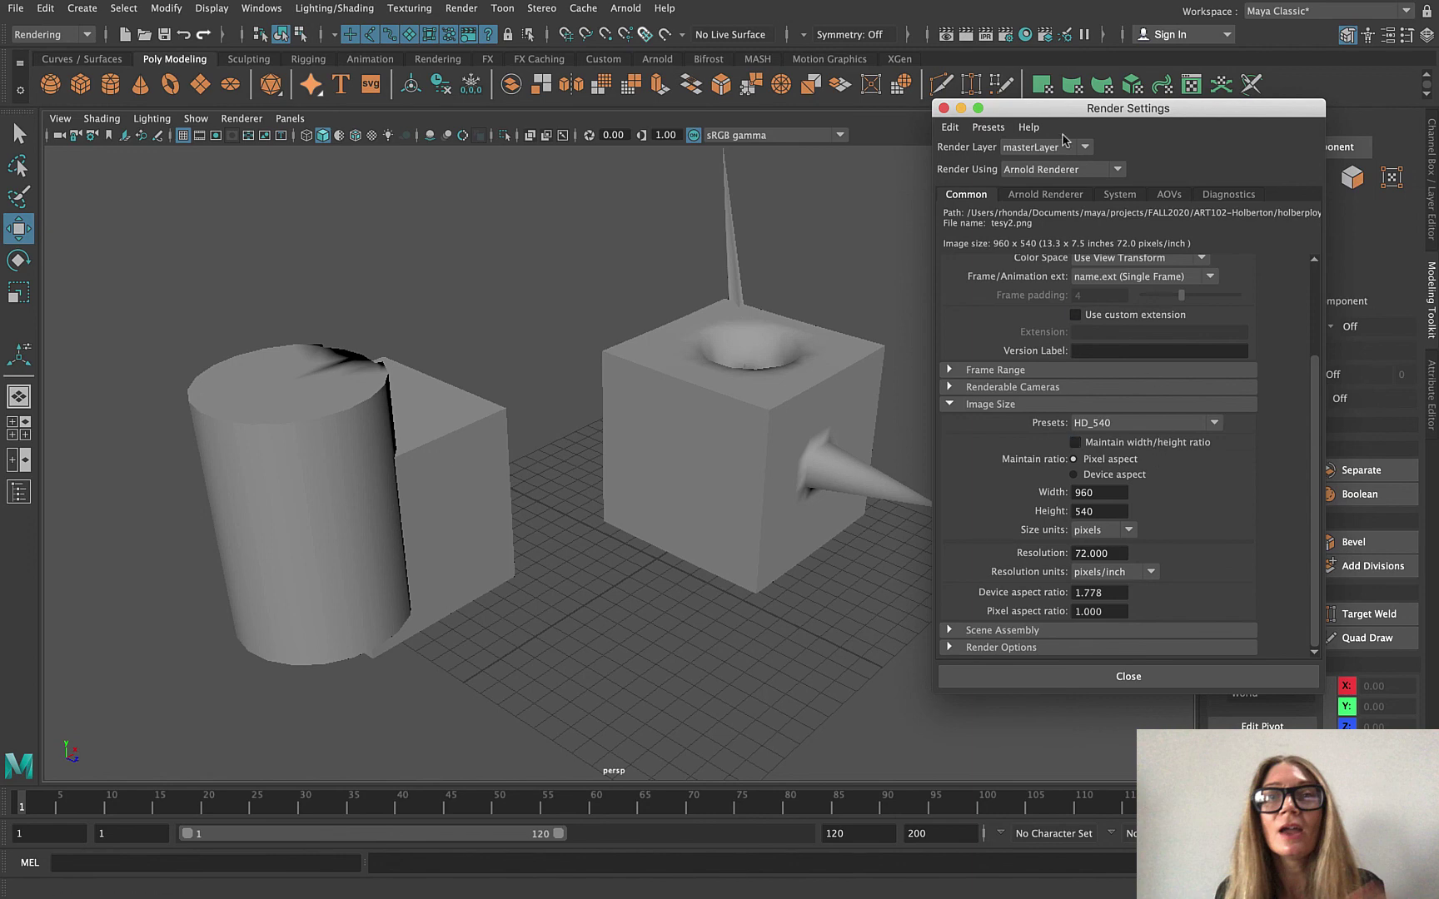
scroll(1091, 349, up, 3)
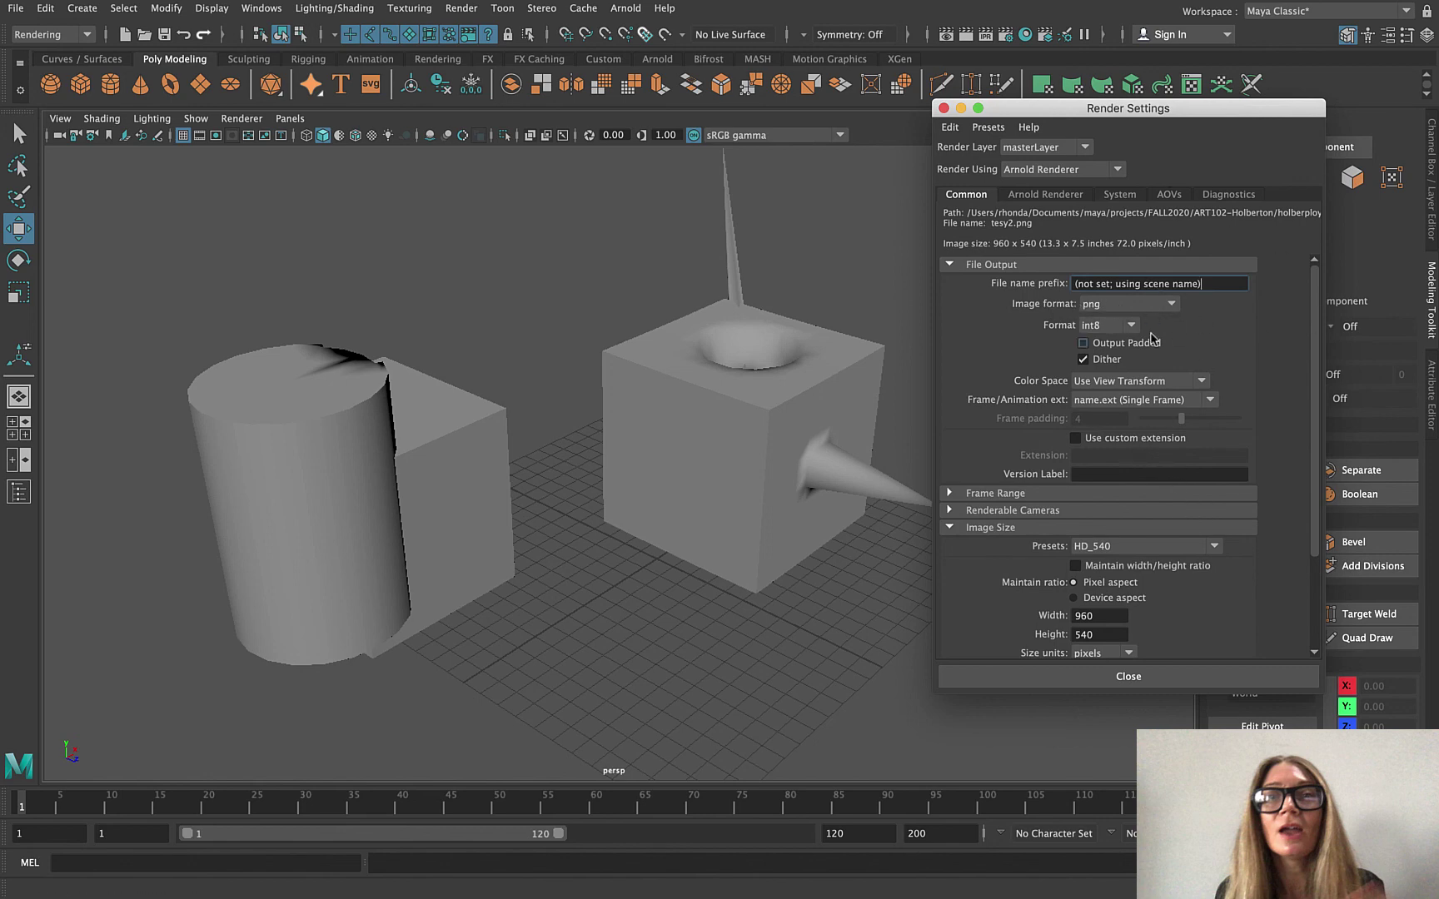
scroll(1167, 369, down, 1)
scroll(1167, 369, up, 1)
scroll(1172, 307, down, 3)
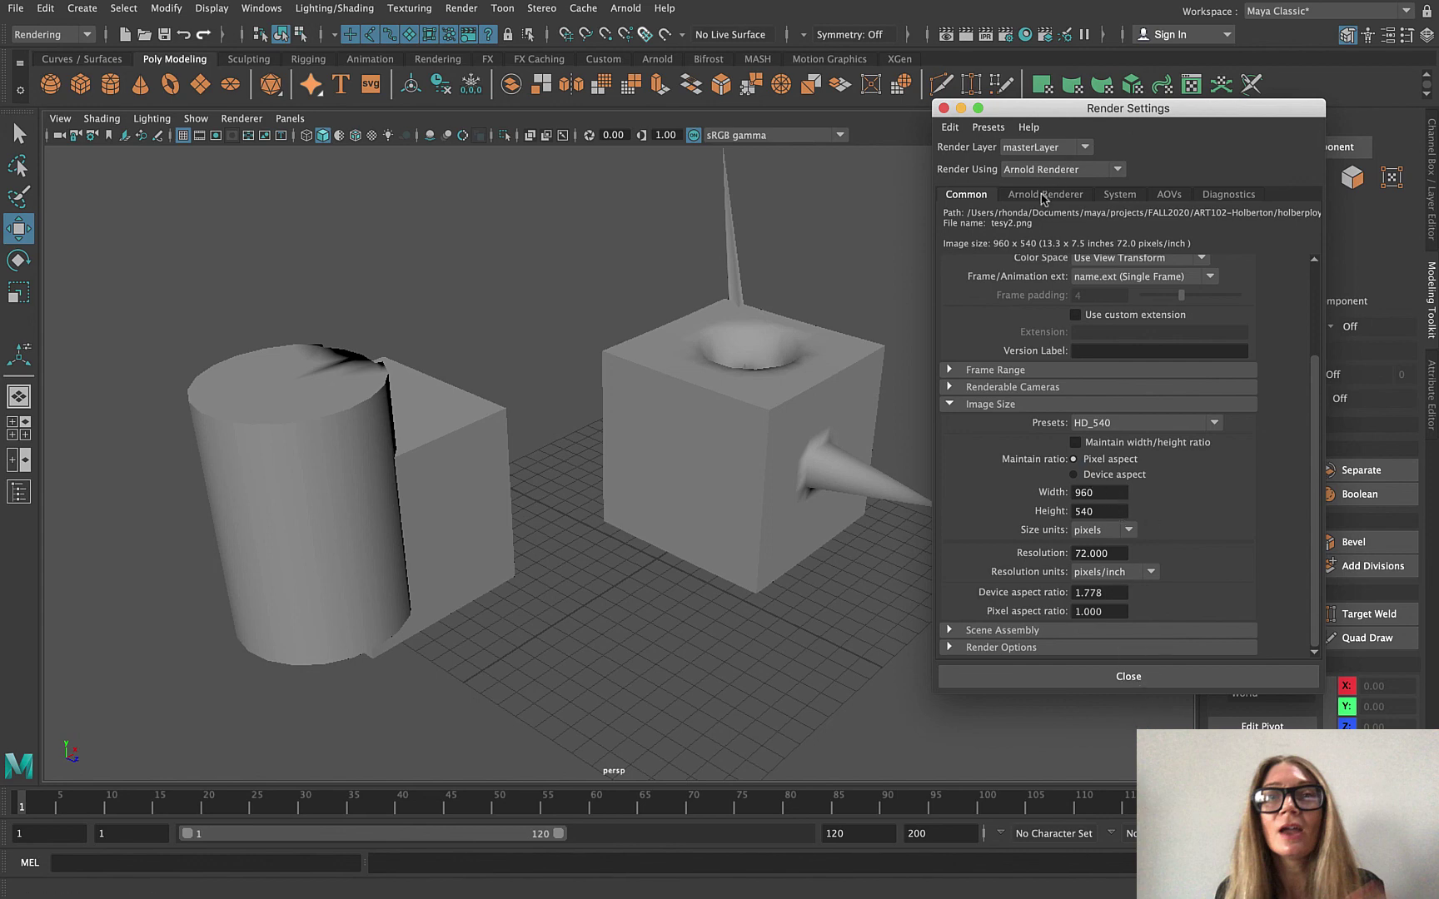
click(1043, 195)
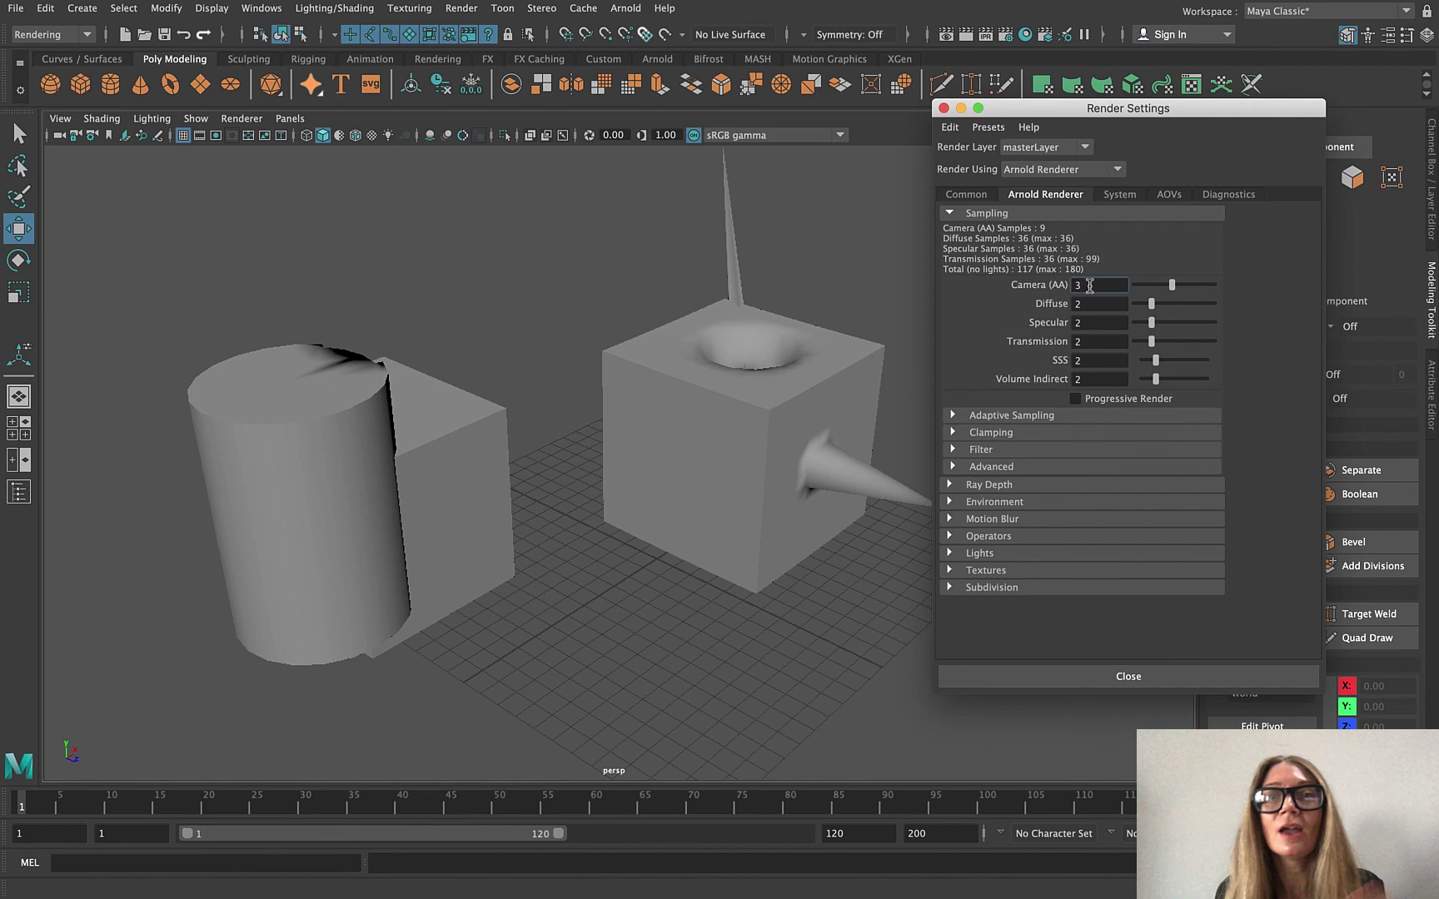
click(968, 195)
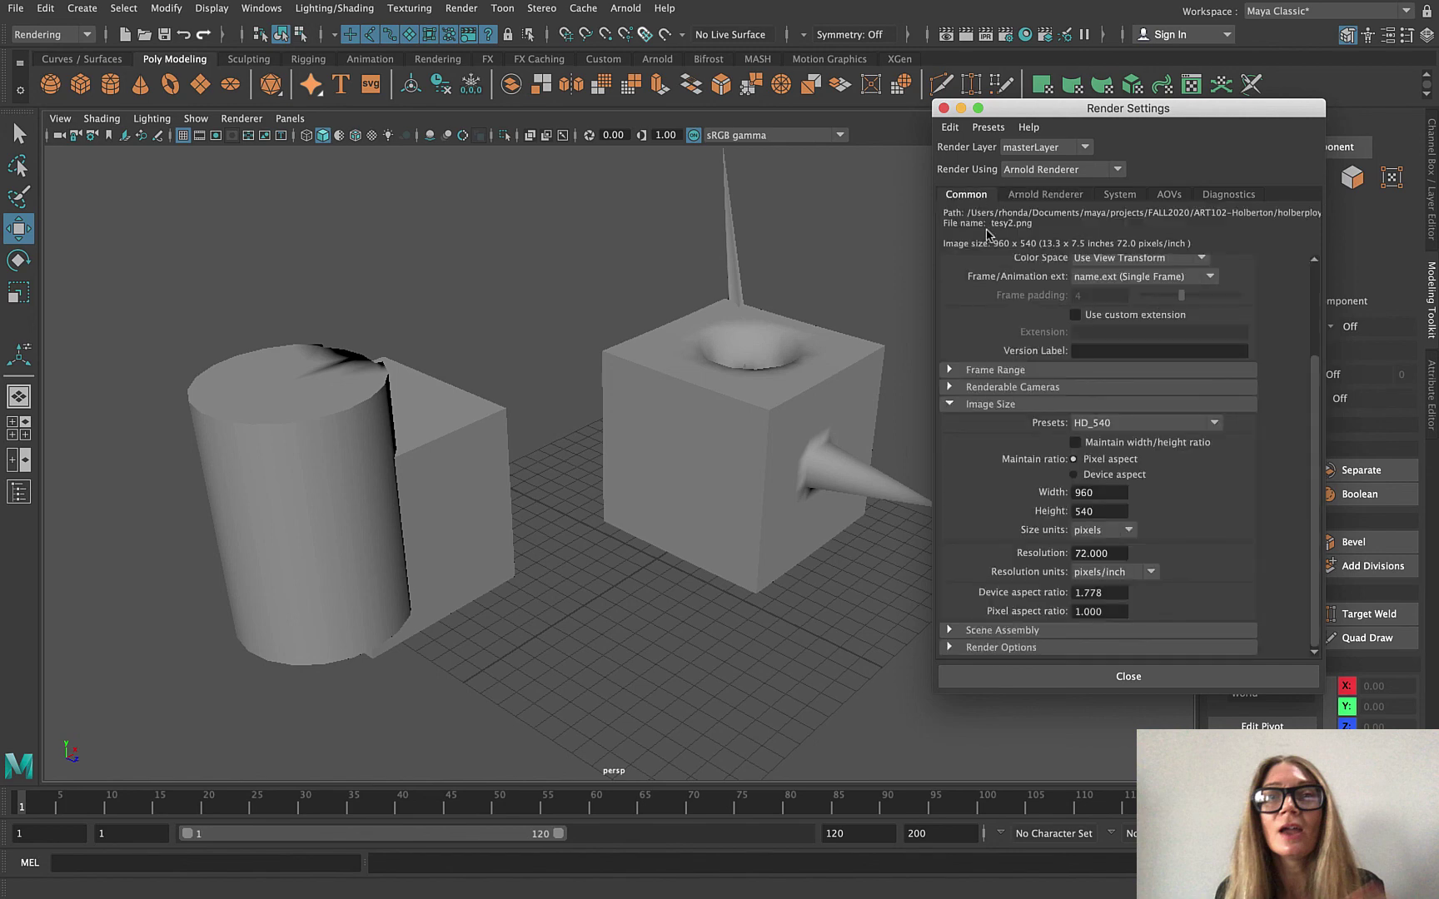
click(1129, 677)
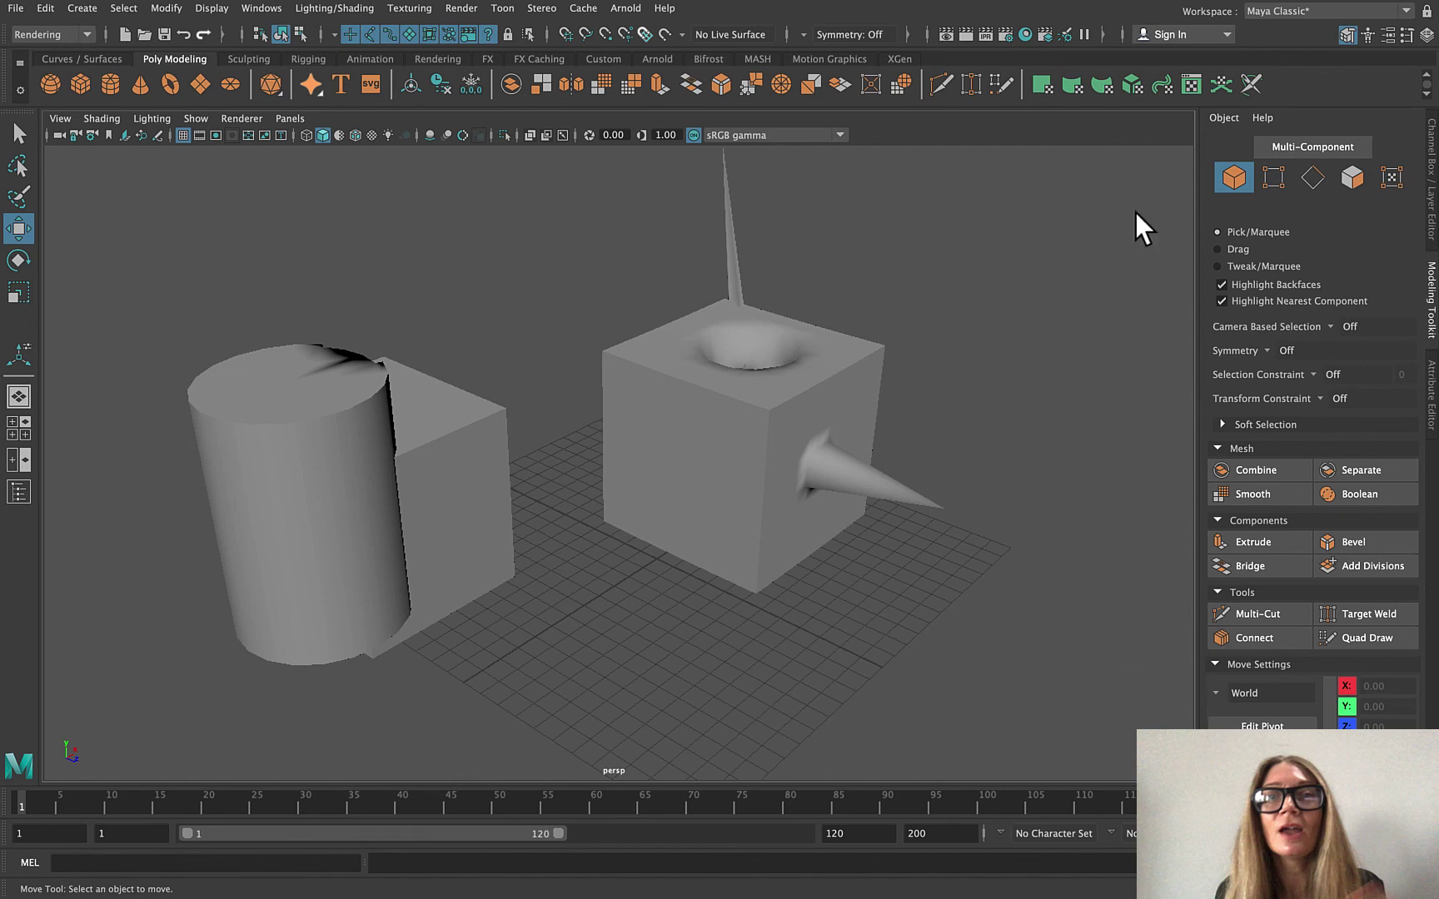
Step: Reframe the perspective view from the opposite side so both large cubes, the large cylinder and the small cylinder fill the frame
alt+right_drag(915, 400, 860, 372)
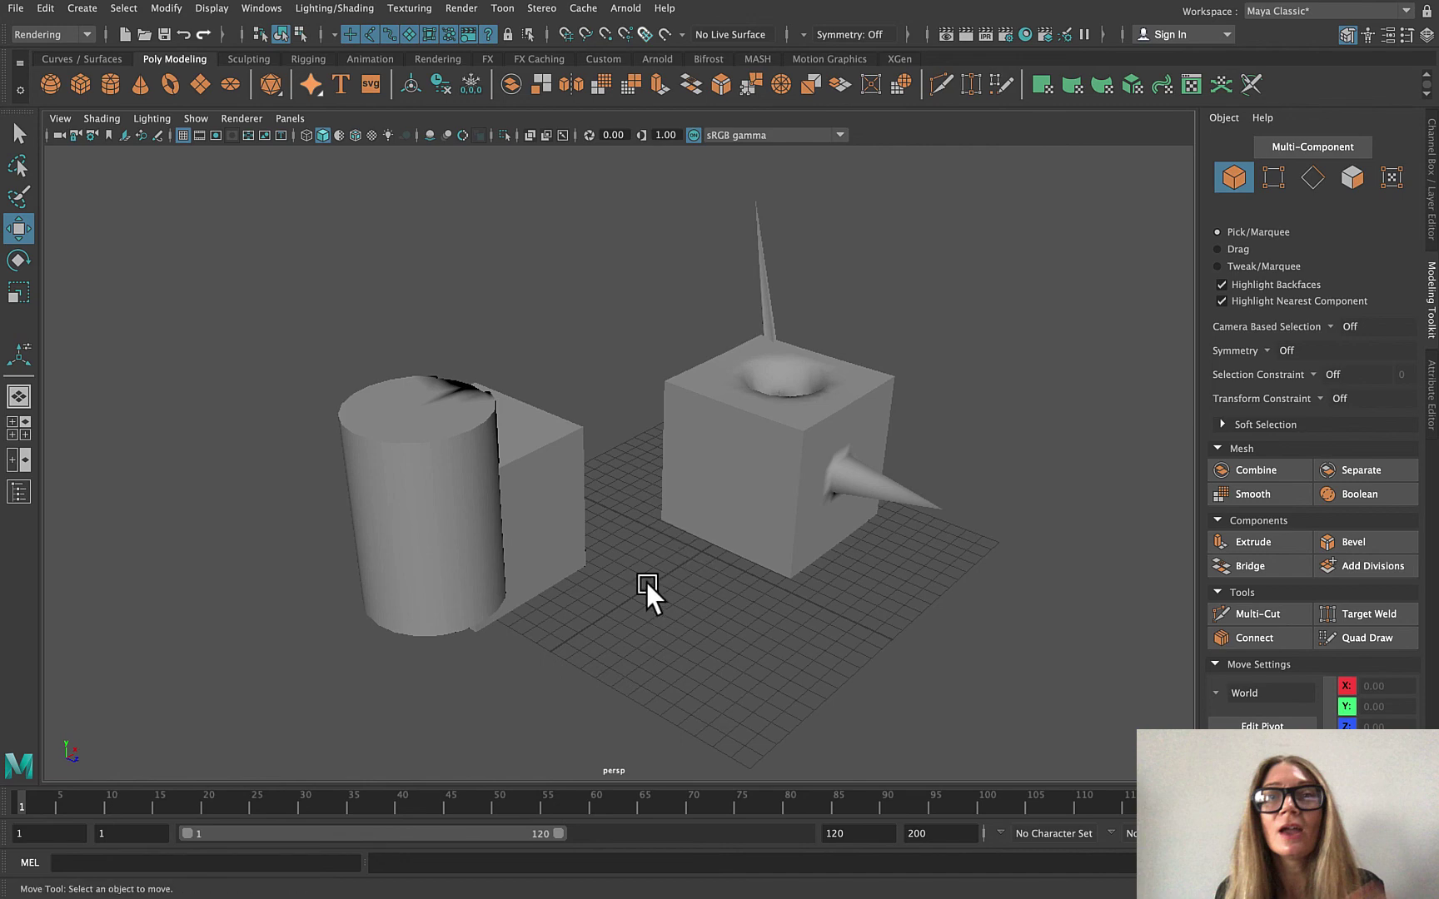
alt+drag(646, 583, 883, 541)
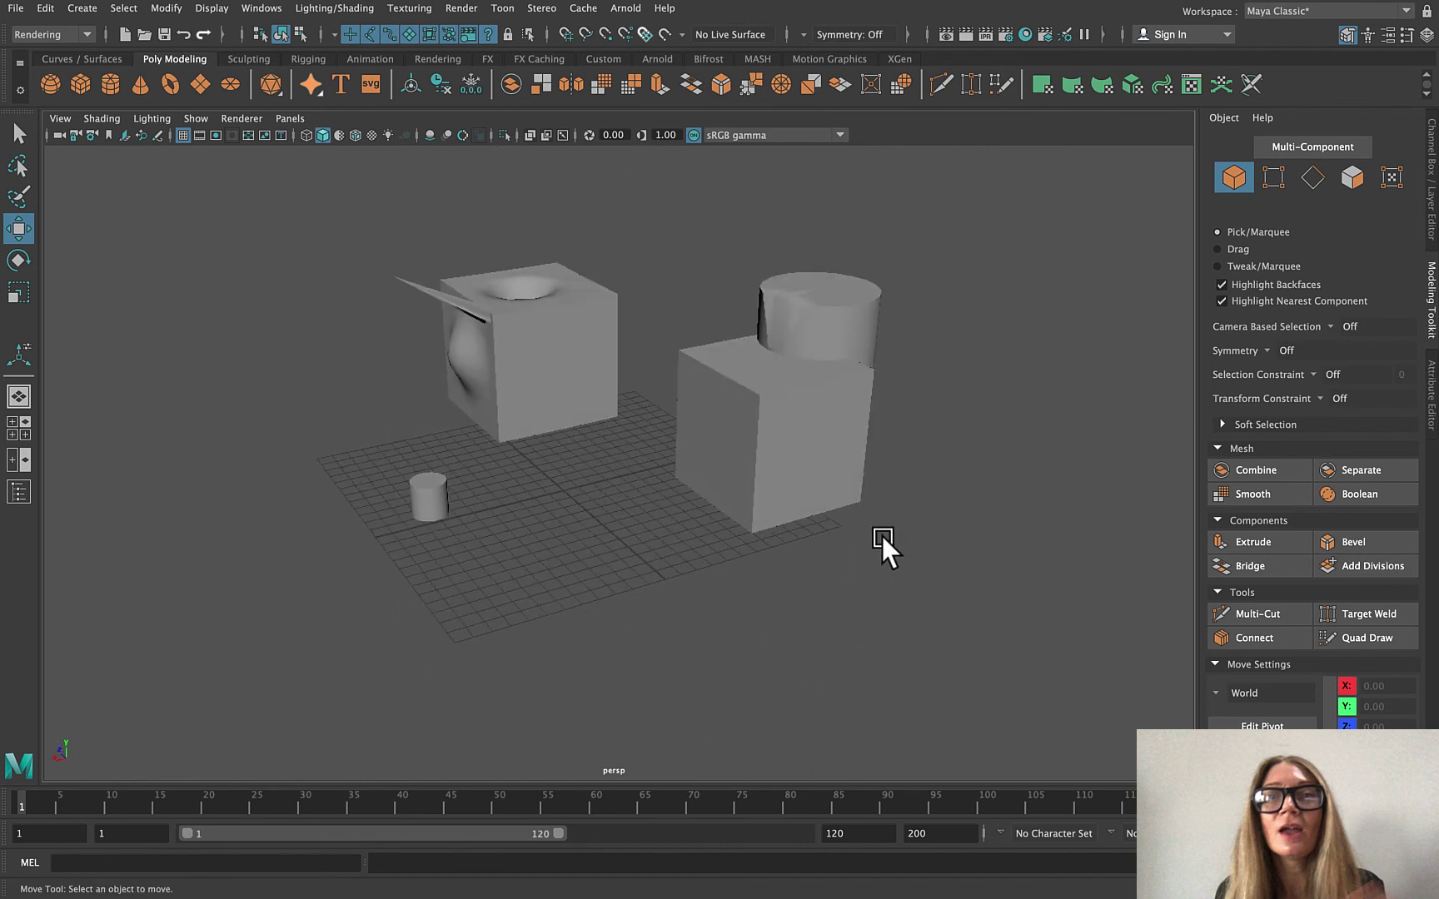
scroll(849, 438, down, 3)
scroll(848, 438, up, 5)
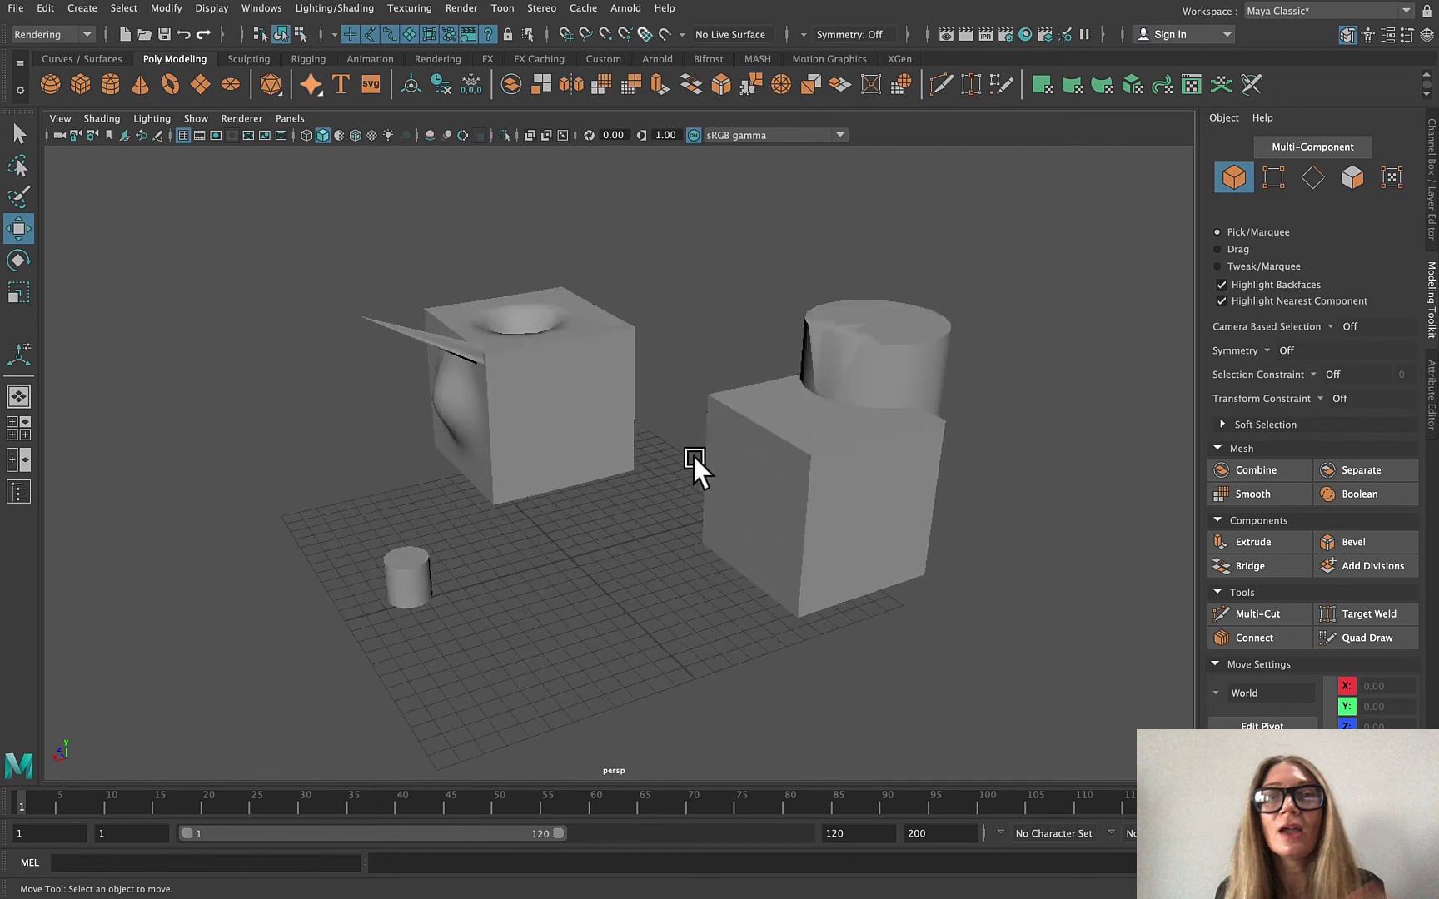
scroll(693, 456, up, 2)
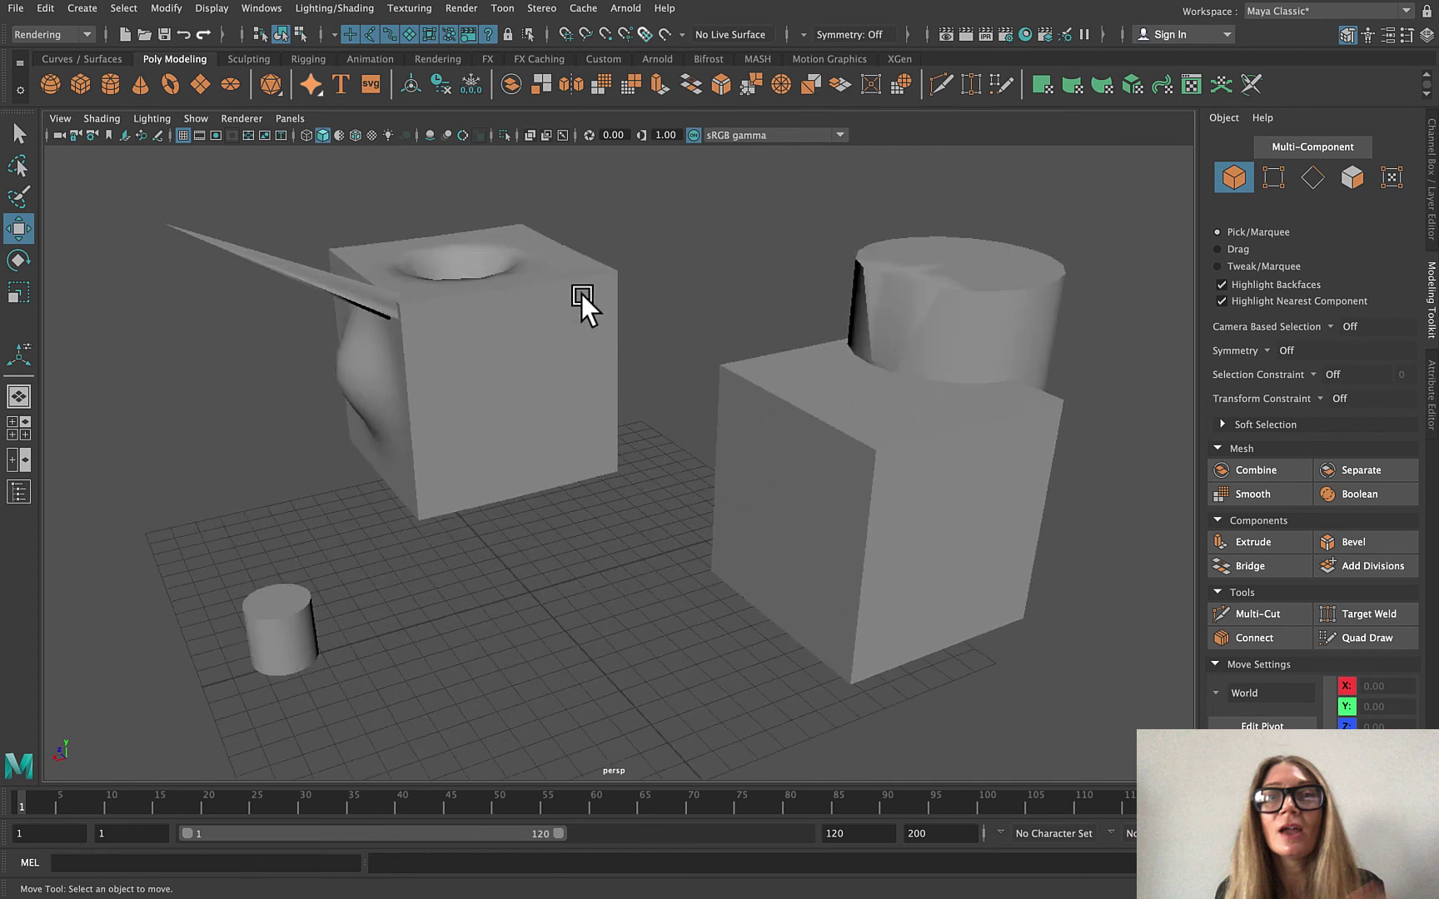